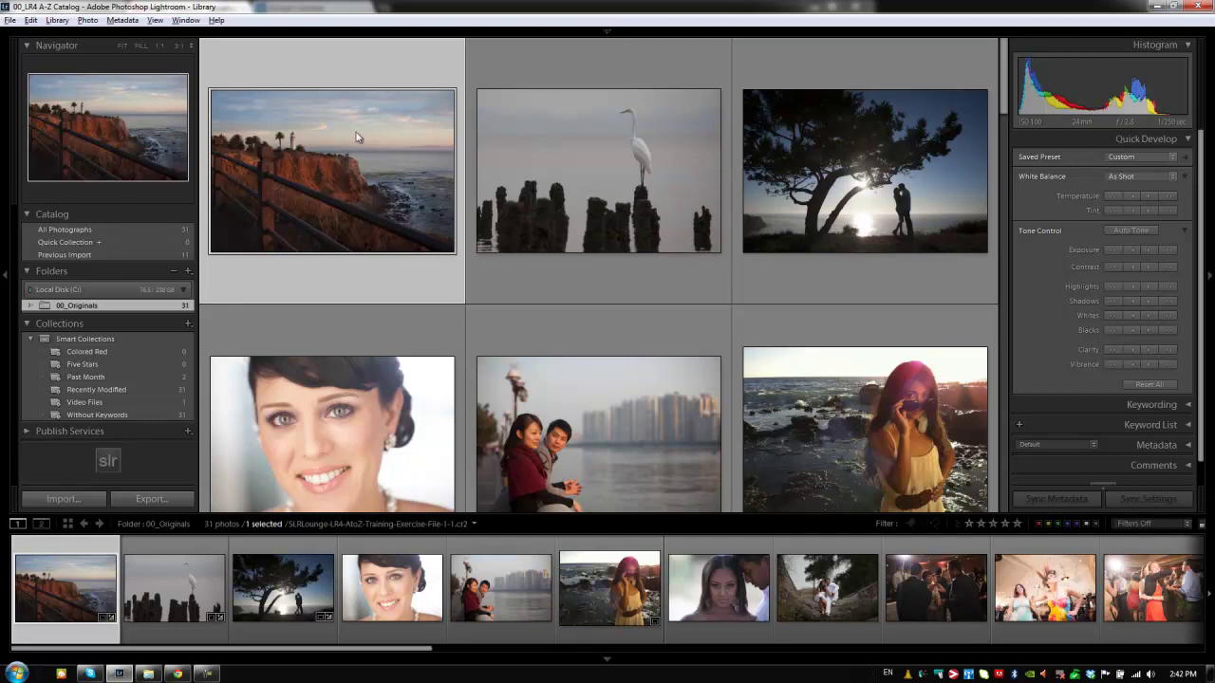
# Open the lighthouse cliff photo for developing in full screen and restore its 01_MinorCrop snapshot.
pyautogui.press('d')
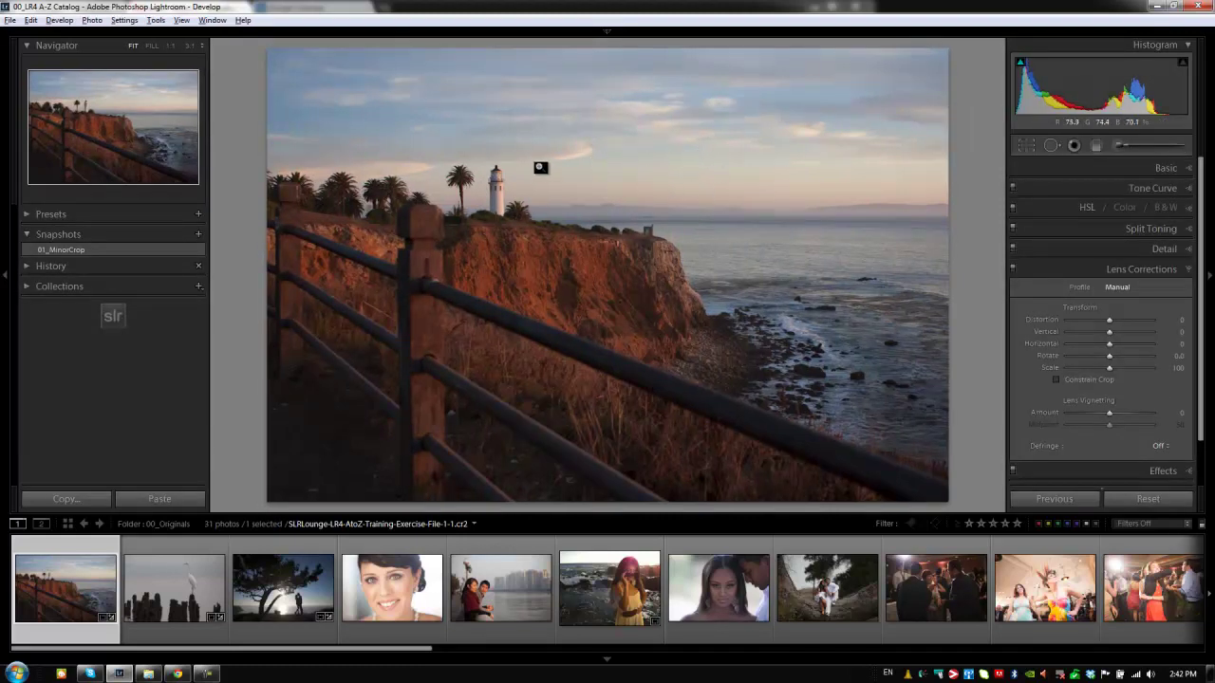
pyautogui.press('f')
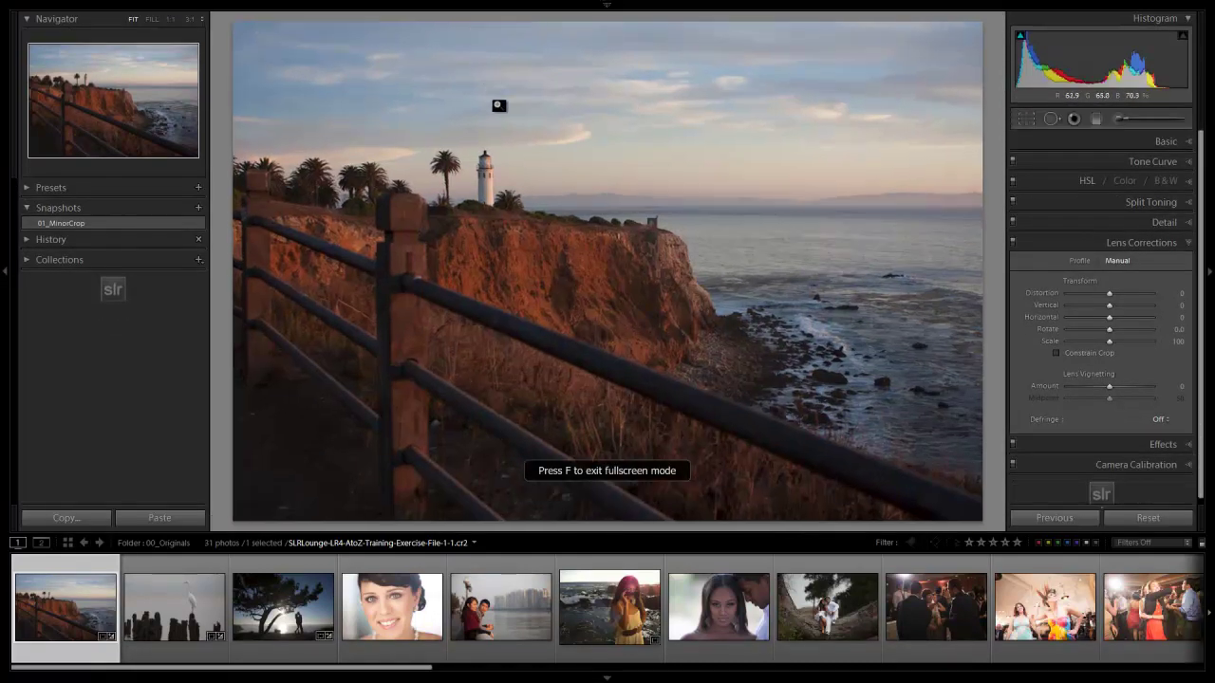
pyautogui.click(189, 224)
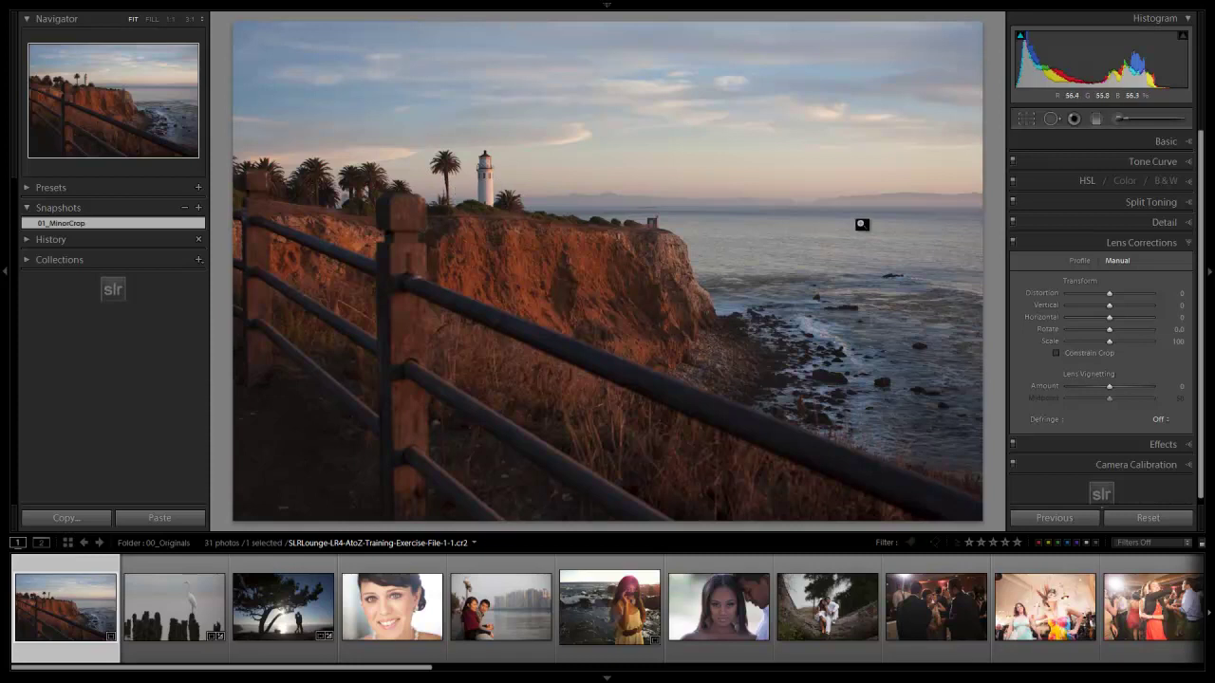
# Try enabling lens profile corrections on the lighthouse photo, undo them and return to the manual lens corrections.
pyautogui.click(1165, 245)
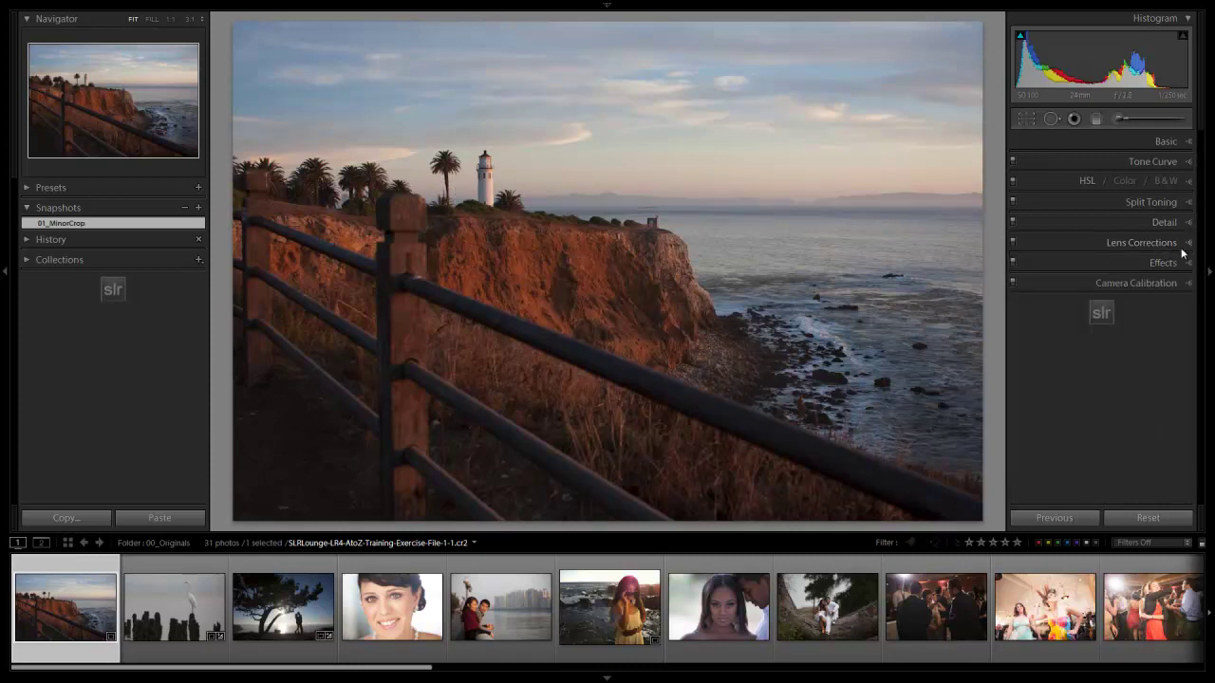
pyautogui.click(1182, 244)
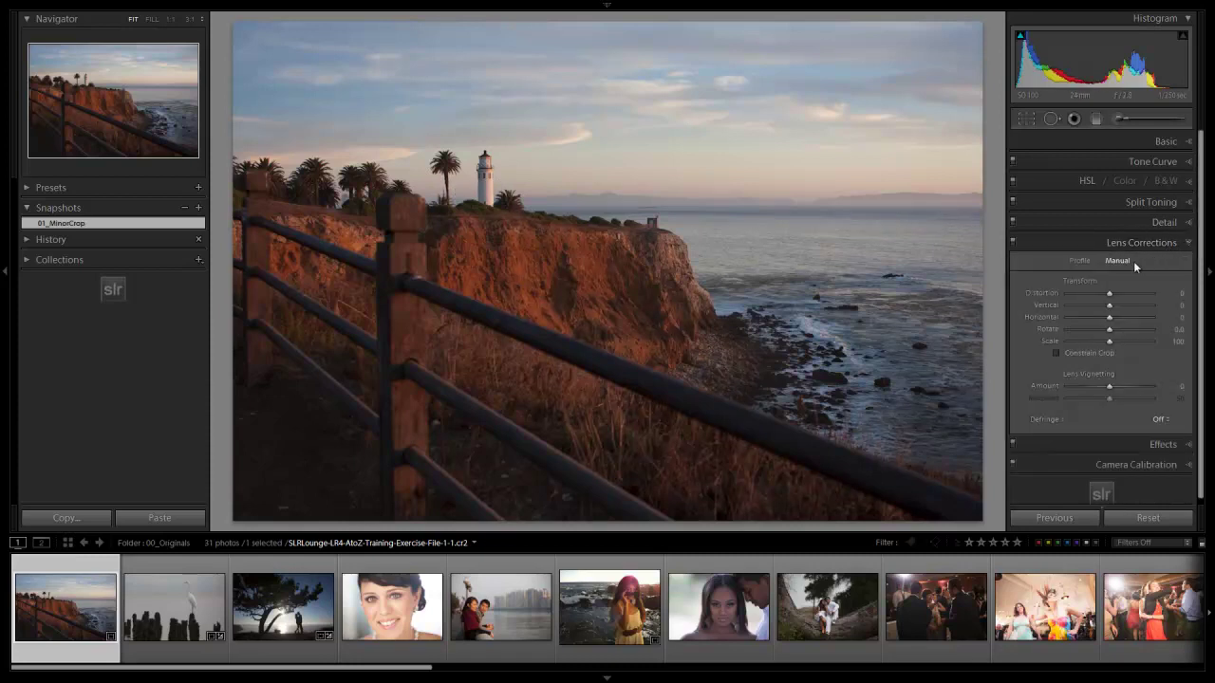
pyautogui.click(1079, 260)
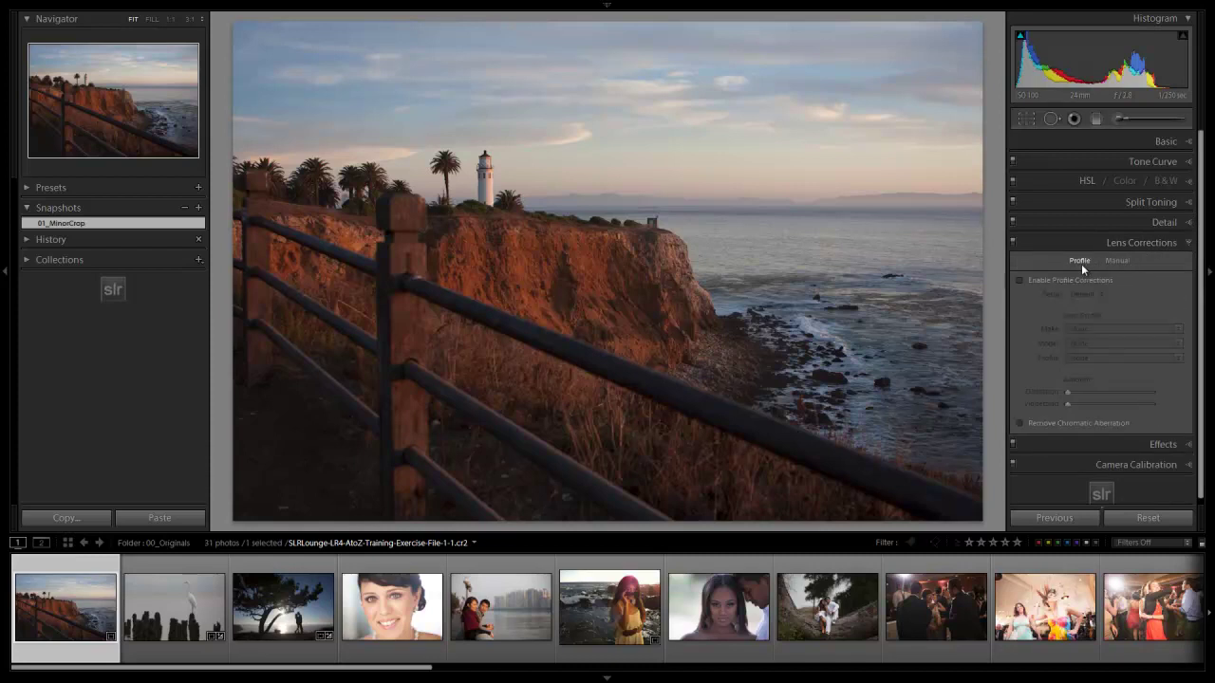
pyautogui.click(1027, 281)
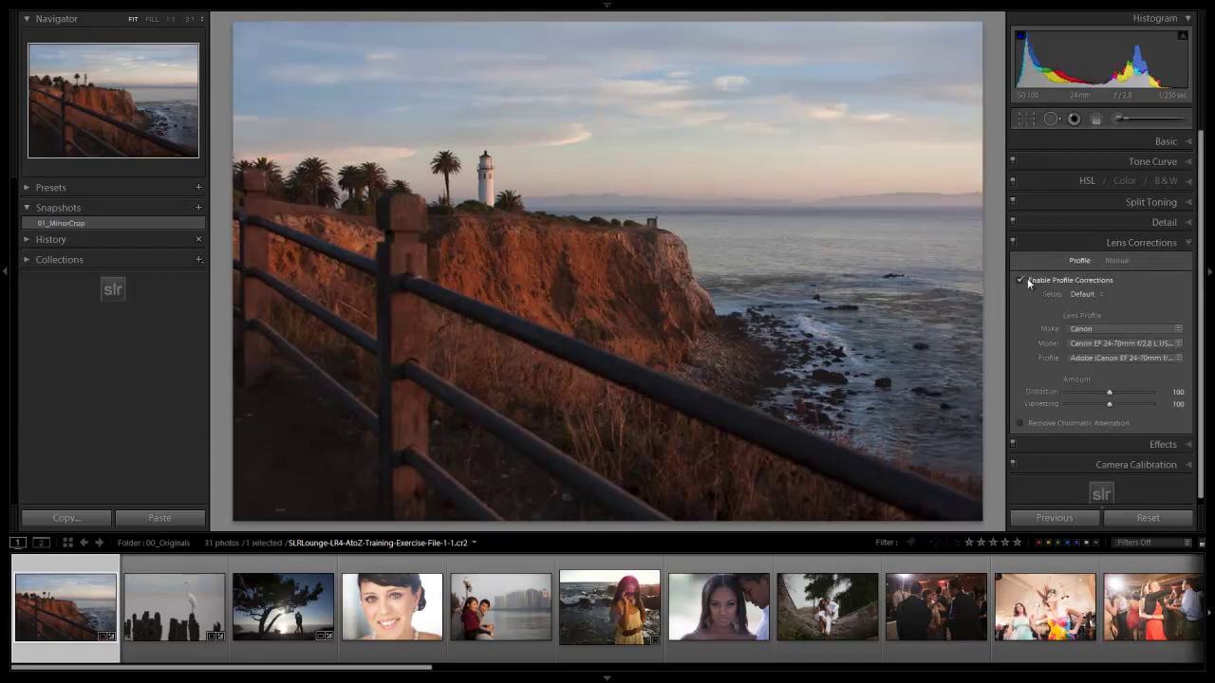
pyautogui.hotkey('ctrl', 'z')
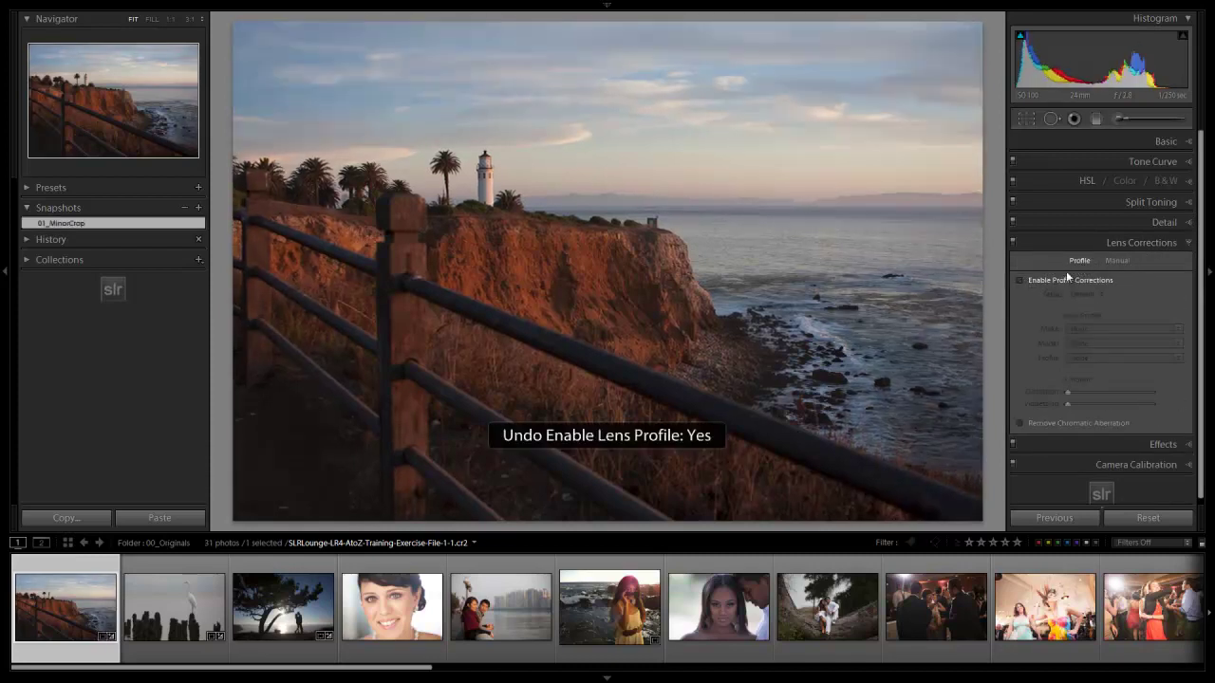
pyautogui.click(1115, 261)
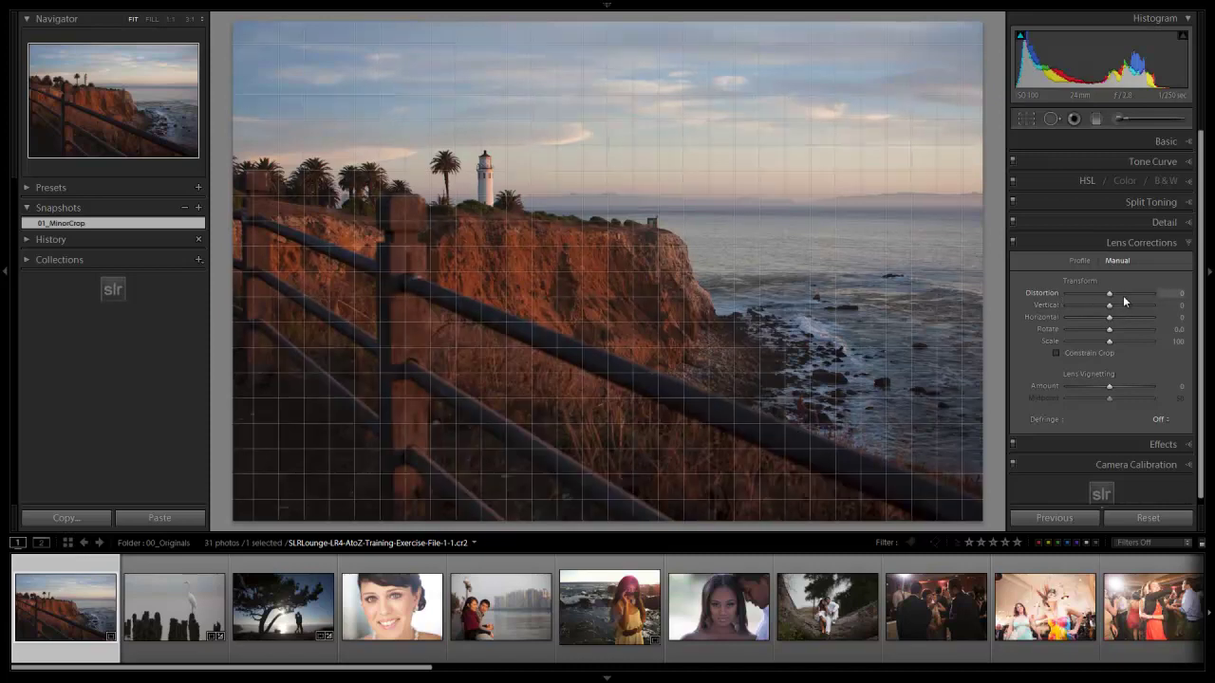
# Try a manual lens Distortion of -35 on the lighthouse photo.
pyautogui.hotkey('shift', 'Down')
pyautogui.hotkey('shift', 'Down')
pyautogui.hotkey('shift', 'Down')
pyautogui.hotkey('shift', 'Down')
pyautogui.hotkey('shift', 'Down')
pyautogui.hotkey('shift', 'Down')
pyautogui.hotkey('shift', 'Down')
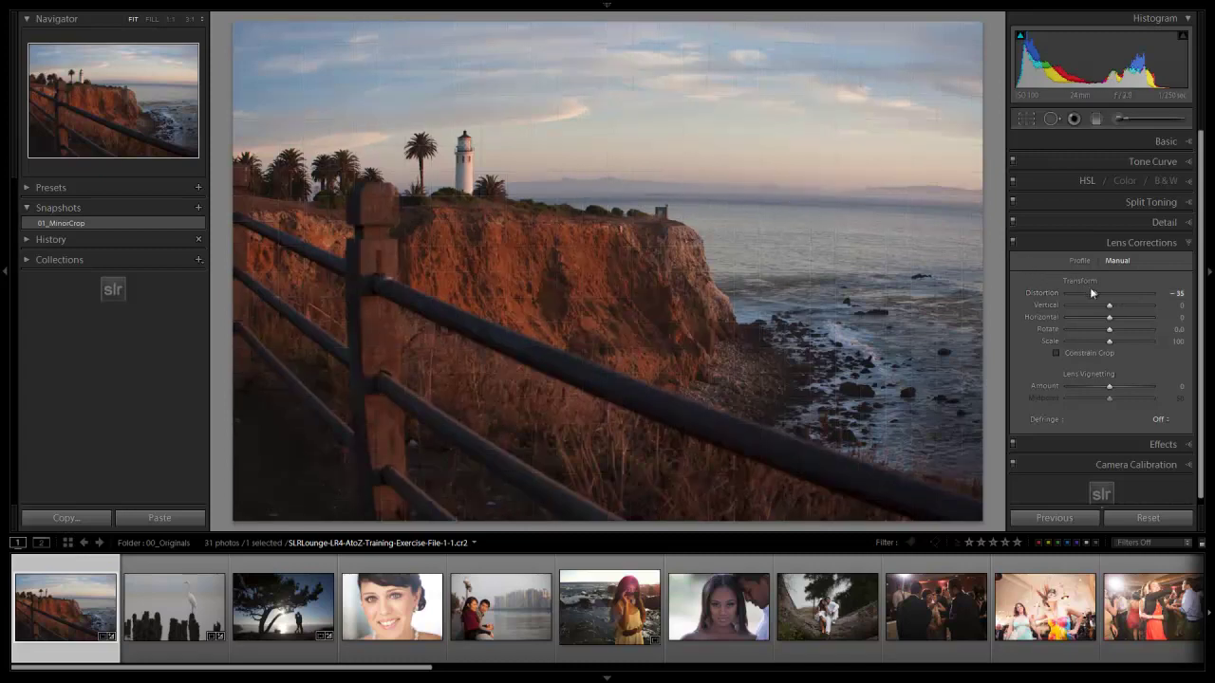
# Set the lighthouse photo's Distortion to +10 with Constrain Crop enabled, and compare it with the before version.
pyautogui.click(1110, 296)
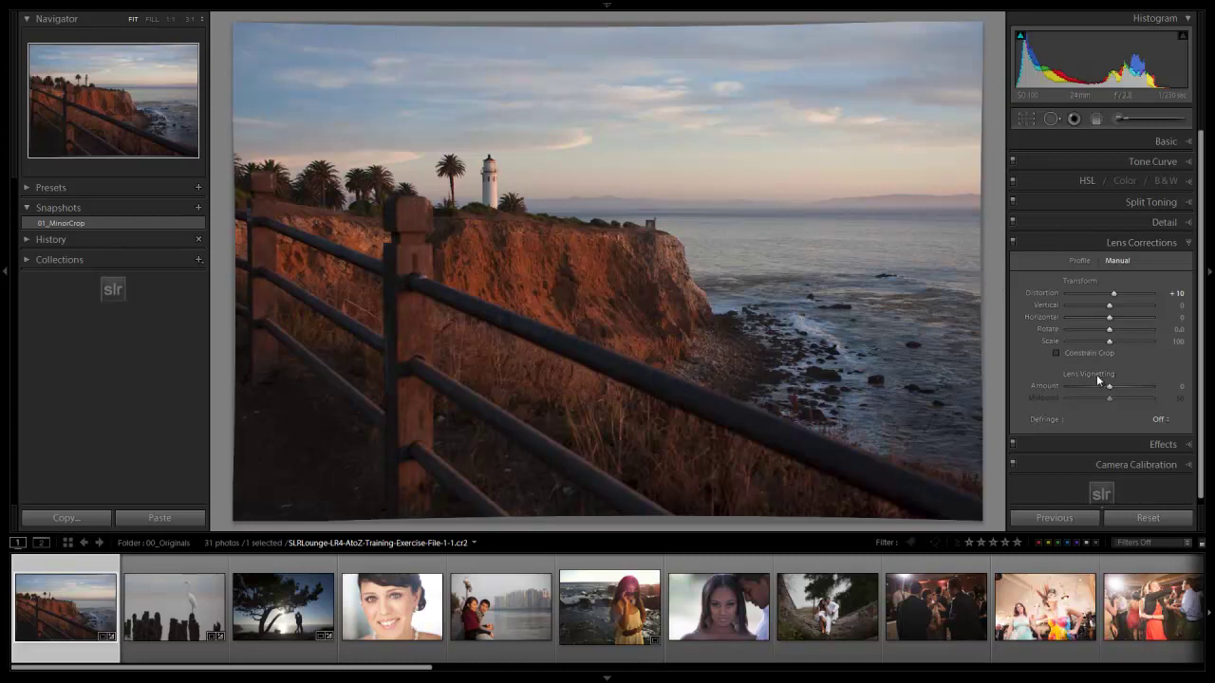
pyautogui.click(1057, 351)
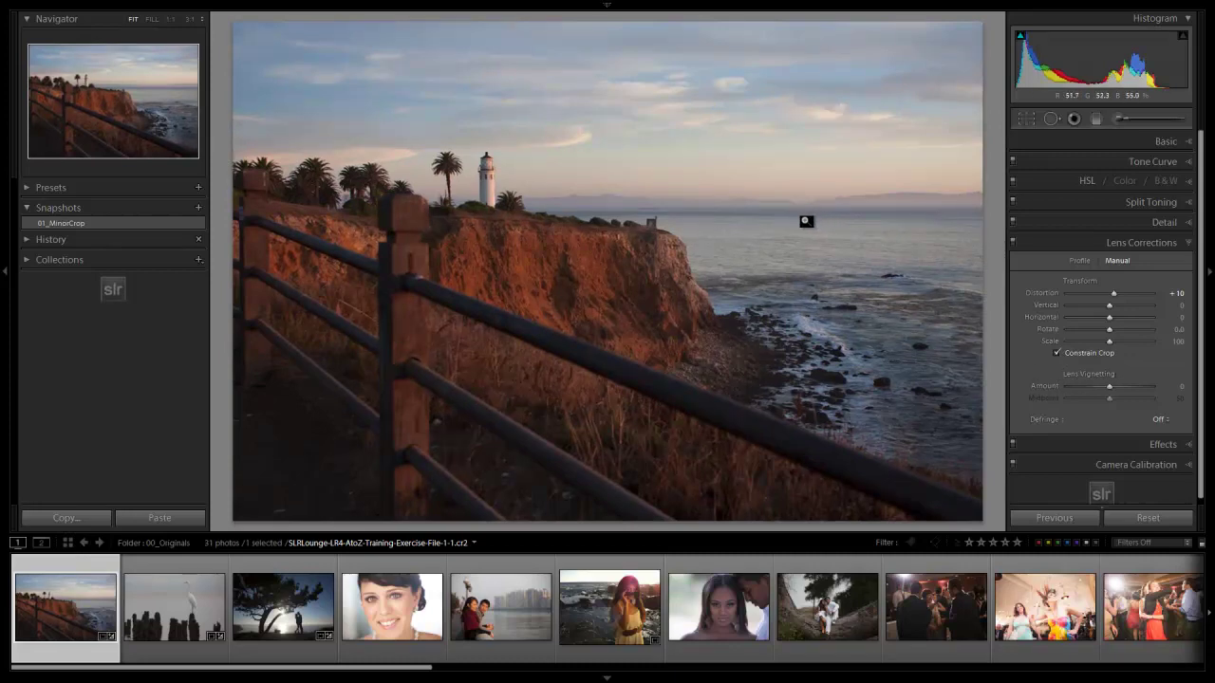
pyautogui.press('\\')
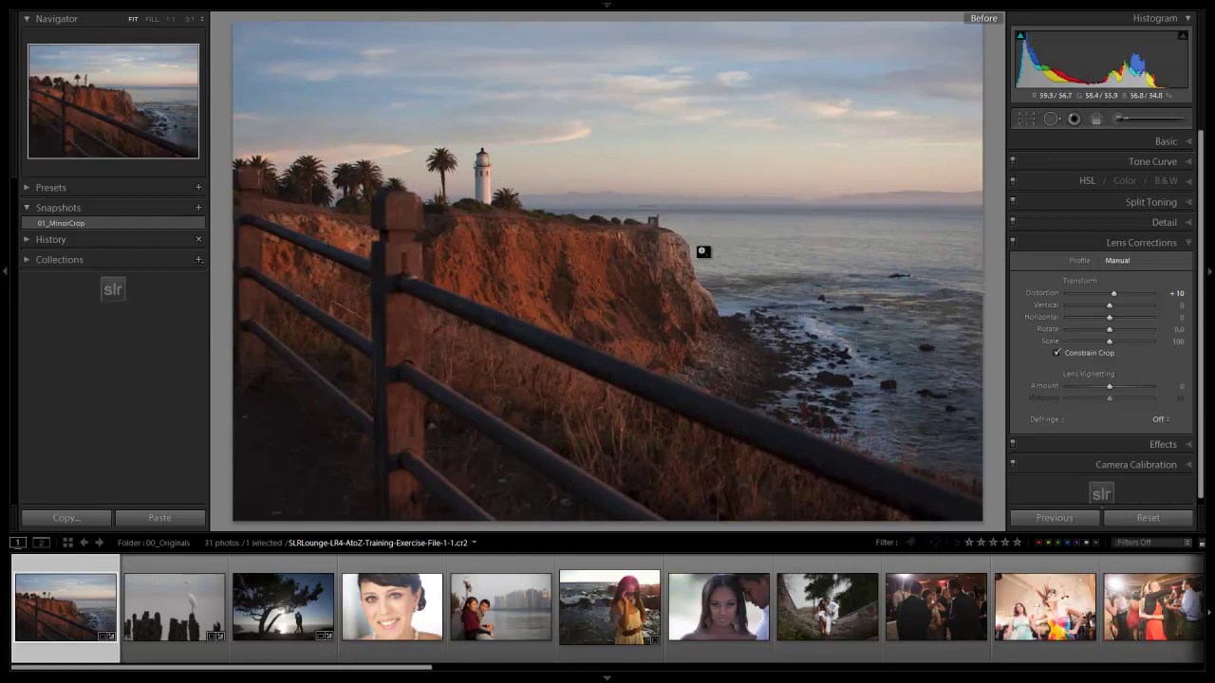
pyautogui.press('\\')
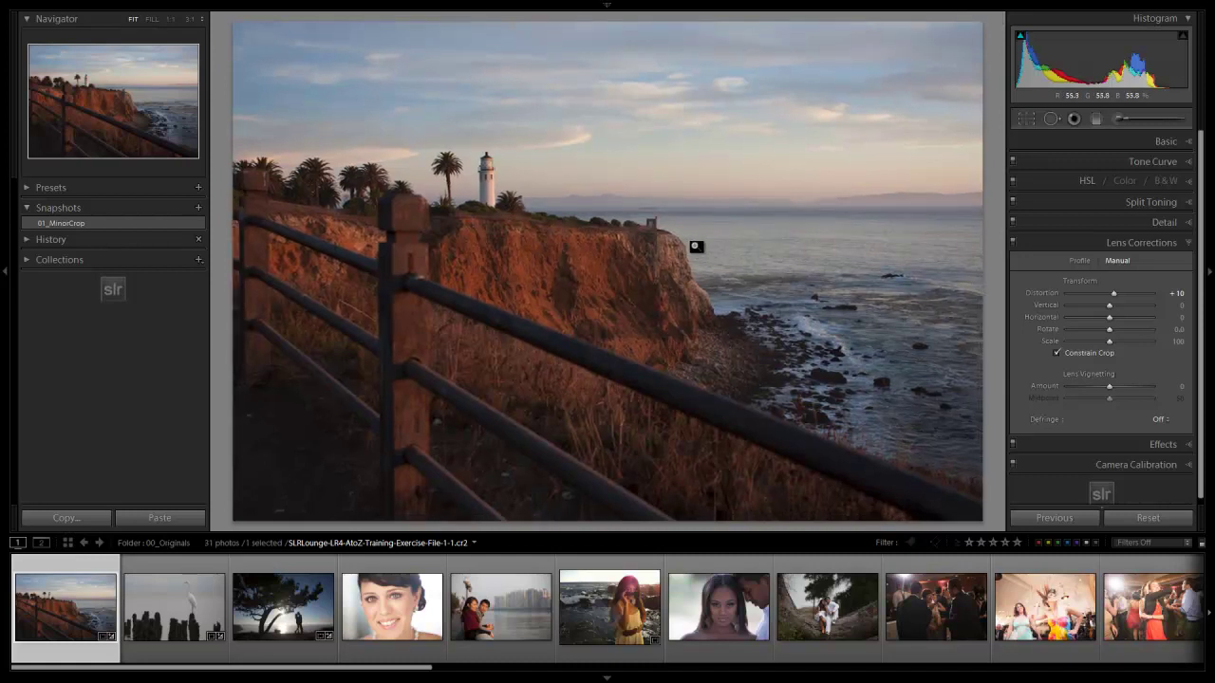
# Save the lighthouse photo's current state as a snapshot named 02_DistortionCorrected.
pyautogui.click(199, 206)
pyautogui.write('02_DistortionCorrected')
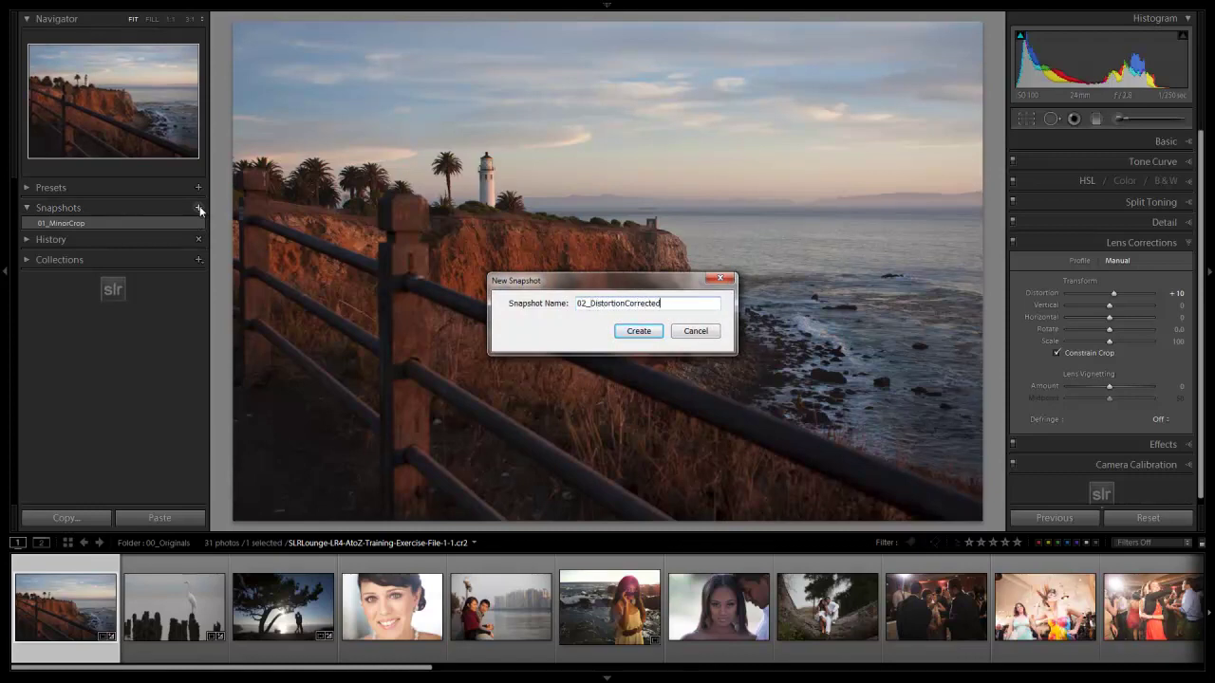
pyautogui.press('Return')
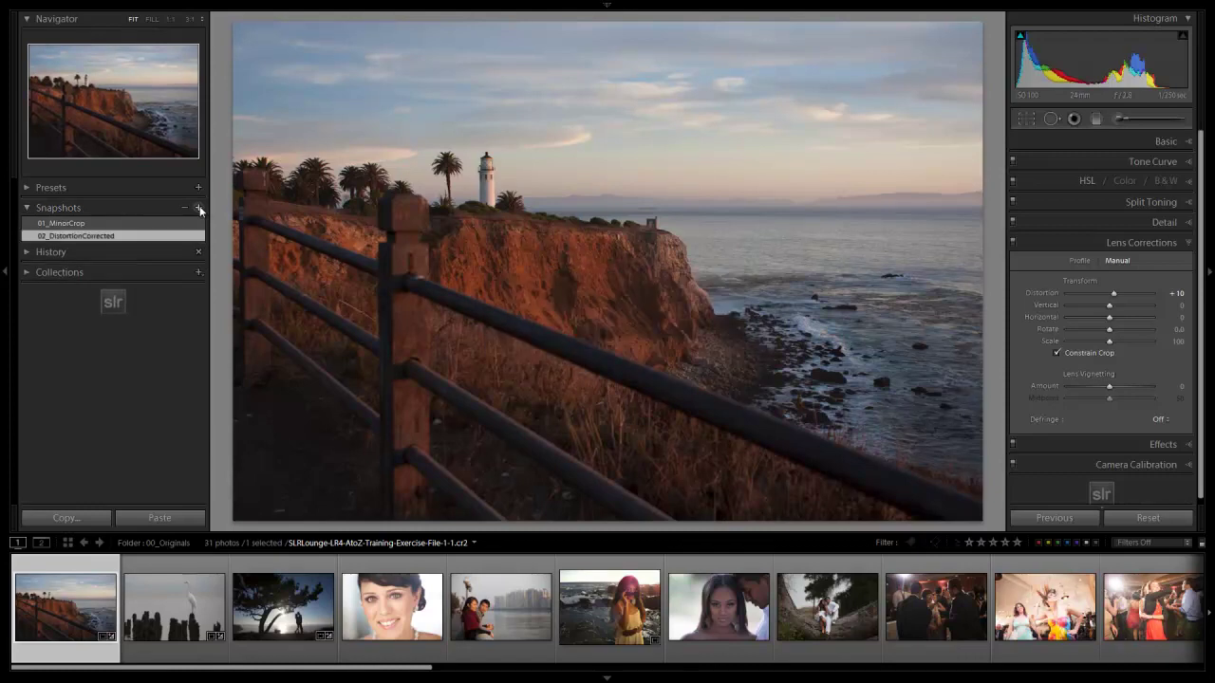
# Return to the library grid and open the photo of the woman with sunglasses by the sea for developing.
pyautogui.press('g')
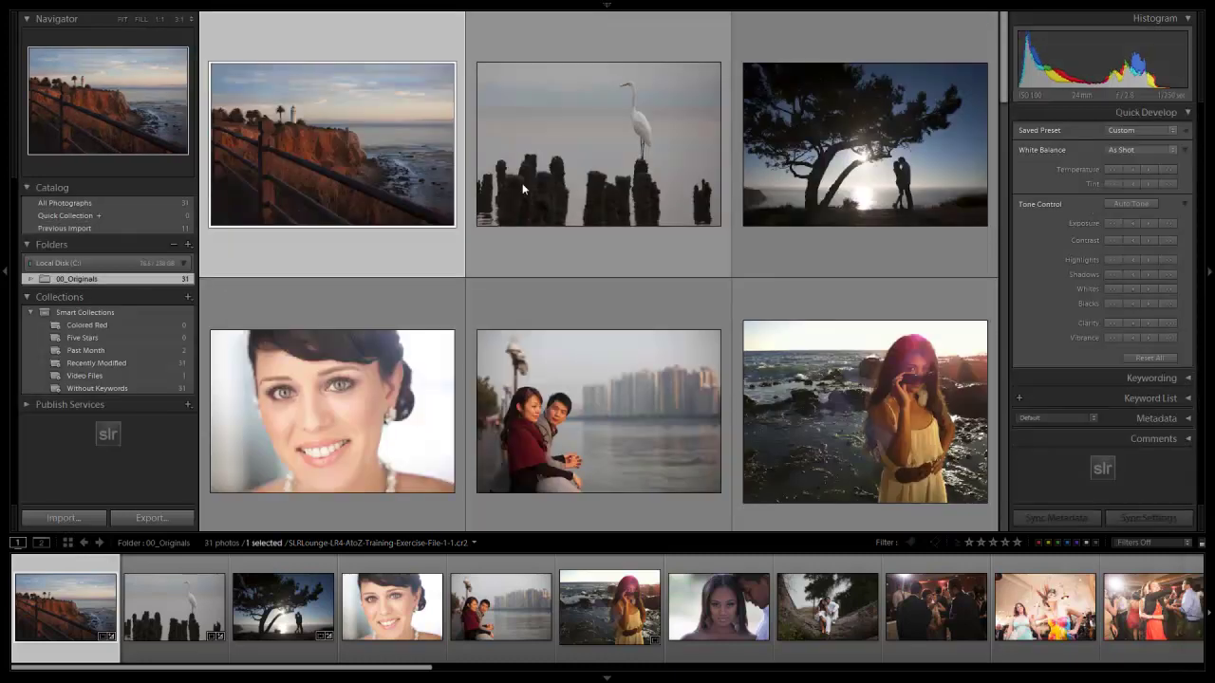
pyautogui.click(531, 182)
pyautogui.scroll(-1, 638, 194)
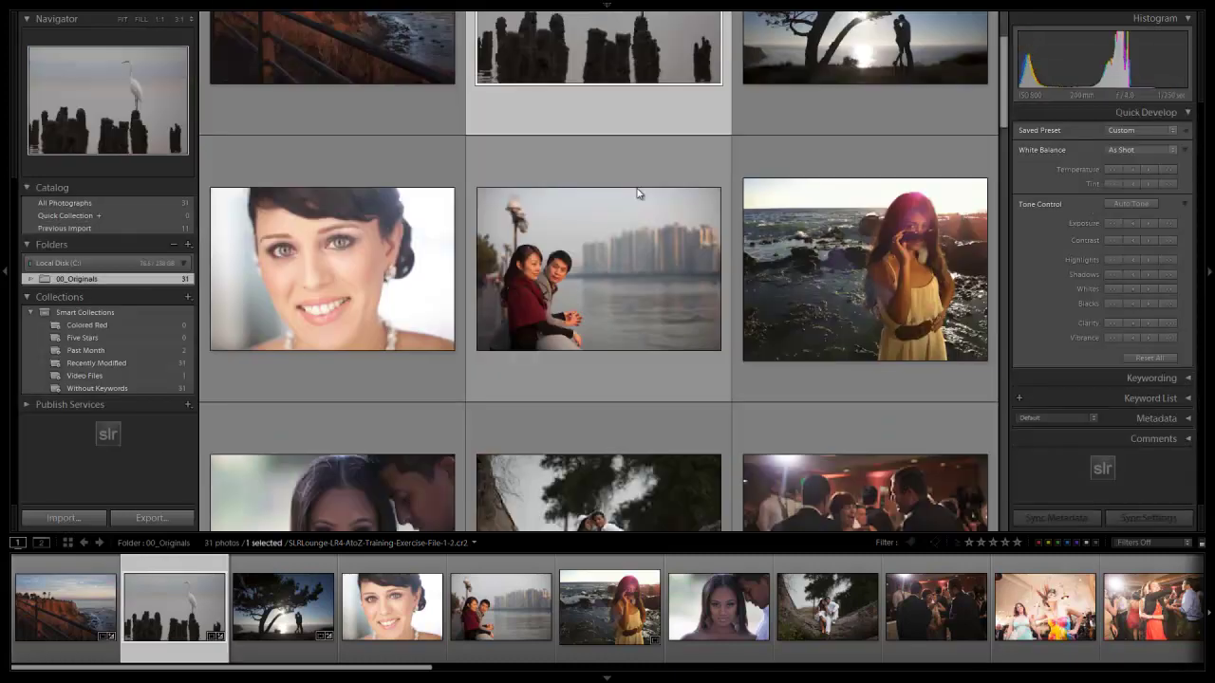
pyautogui.scroll(-1, 642, 190)
pyautogui.scroll(1, 644, 194)
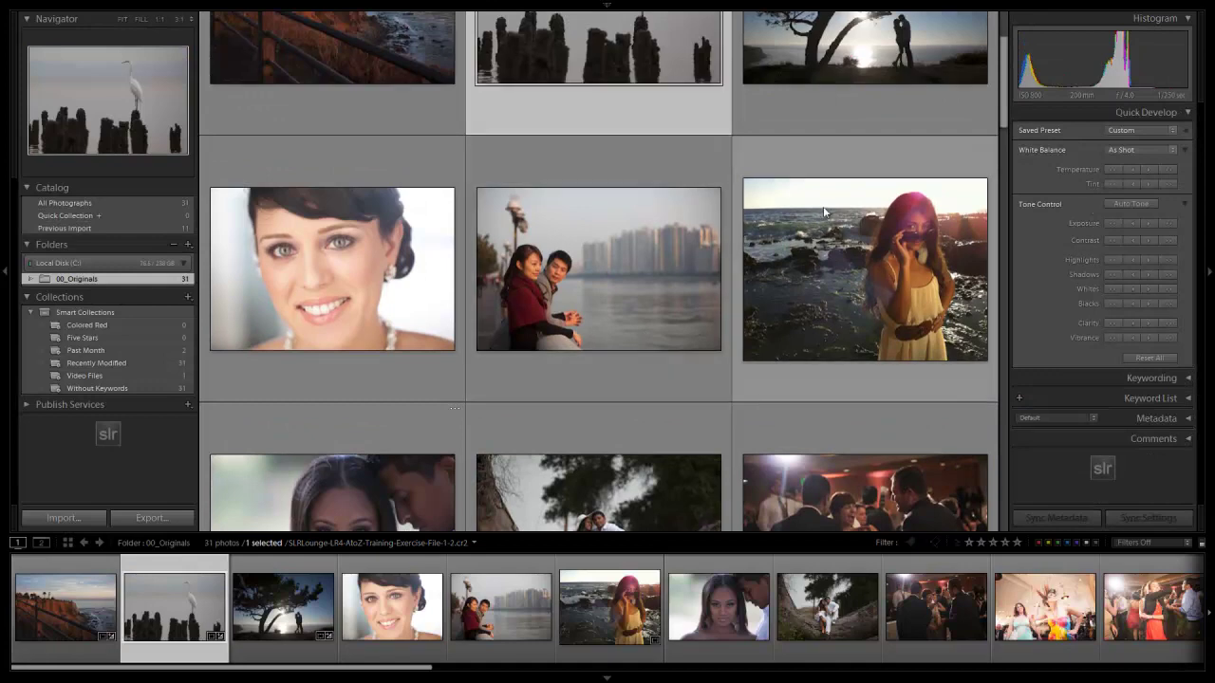
pyautogui.doubleClick(845, 252)
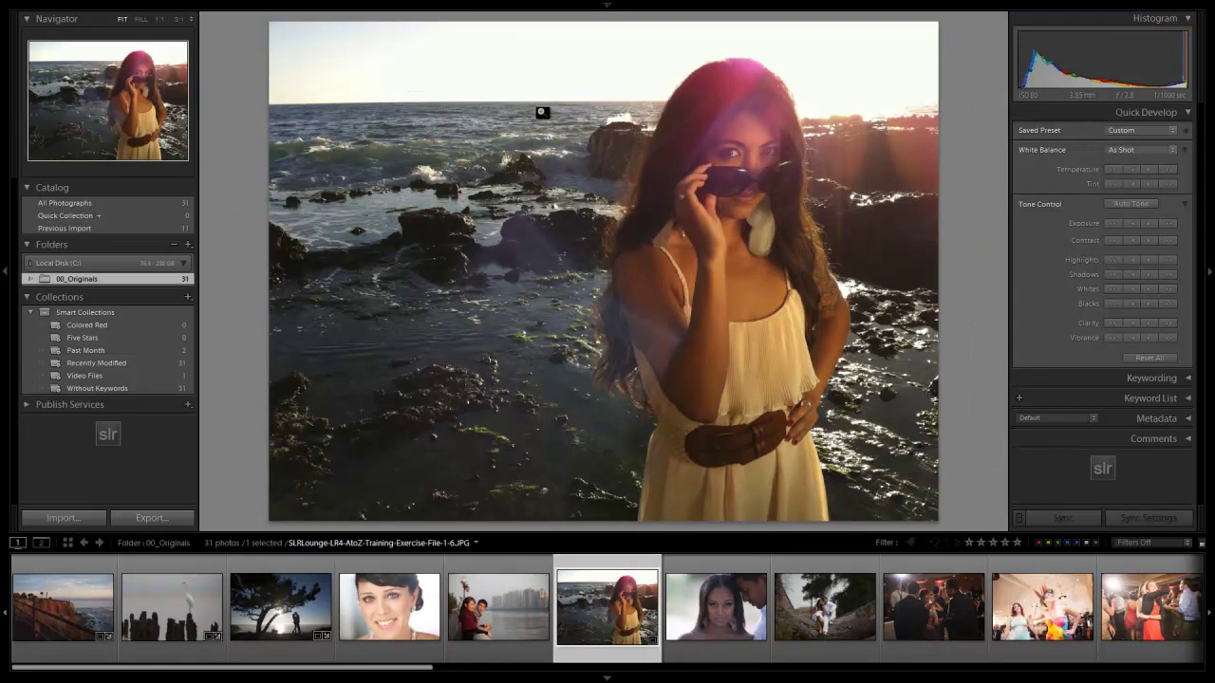
pyautogui.press('d')
# Set the beach portrait's manual lens Distortion to +5, going back to 0 in between to compare the horizon.
pyautogui.moveTo(1128, 300)
pyautogui.press('Up')
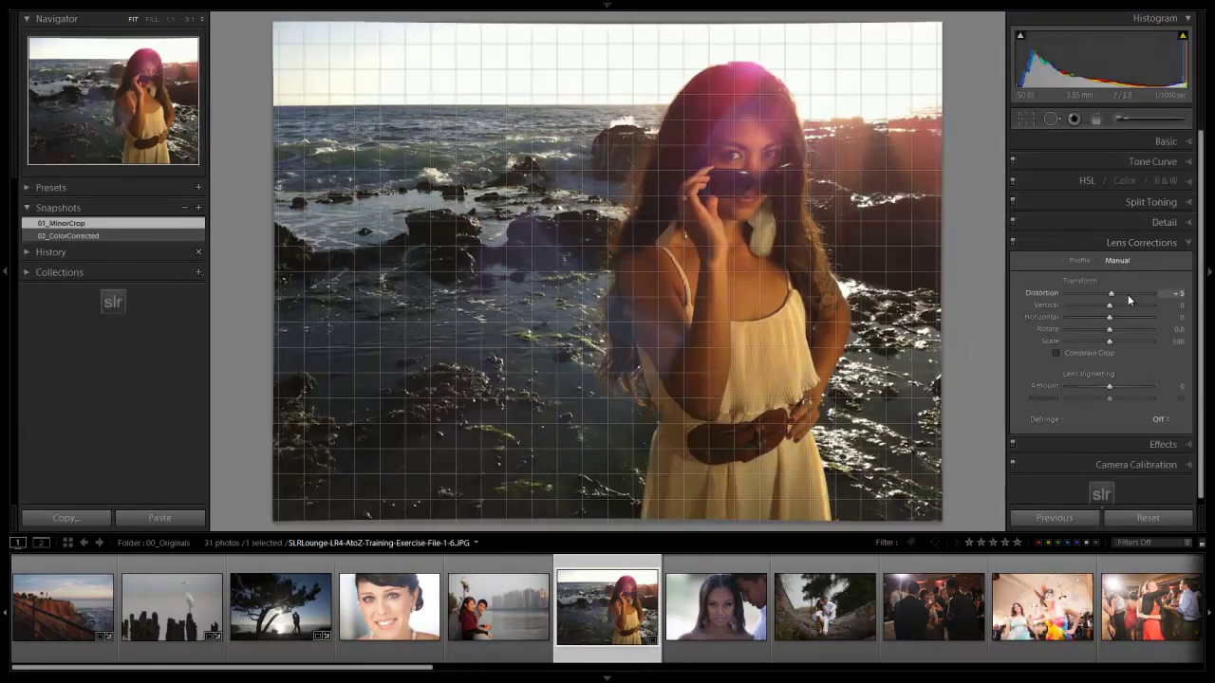
pyautogui.press('Down')
pyautogui.press('Down')
pyautogui.press('Down')
pyautogui.press('Down')
pyautogui.press('Down')
pyautogui.press('Down')
pyautogui.press('Down')
pyautogui.press('Down')
pyautogui.press('Down')
pyautogui.press('Down')
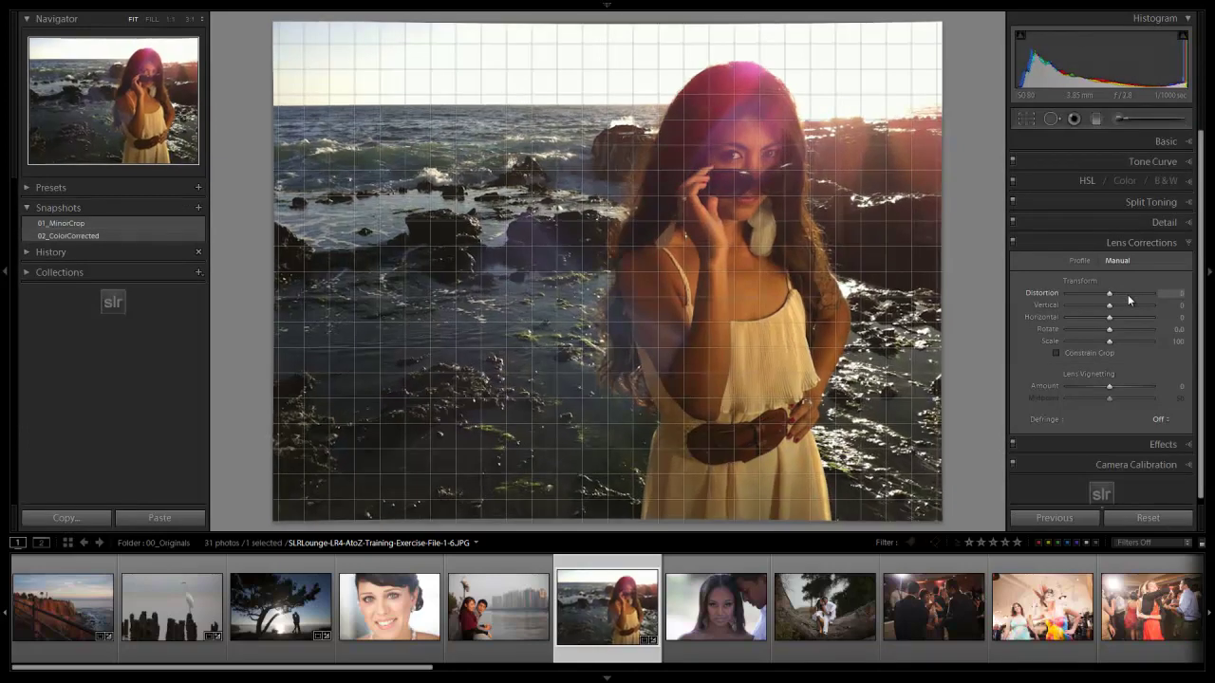
pyautogui.press('Up')
pyautogui.press('Up')
pyautogui.press('Up')
pyautogui.press('Up')
pyautogui.press('Up')
pyautogui.press('Up')
pyautogui.press('Up')
pyautogui.press('Up')
pyautogui.press('Up')
pyautogui.press('Up')
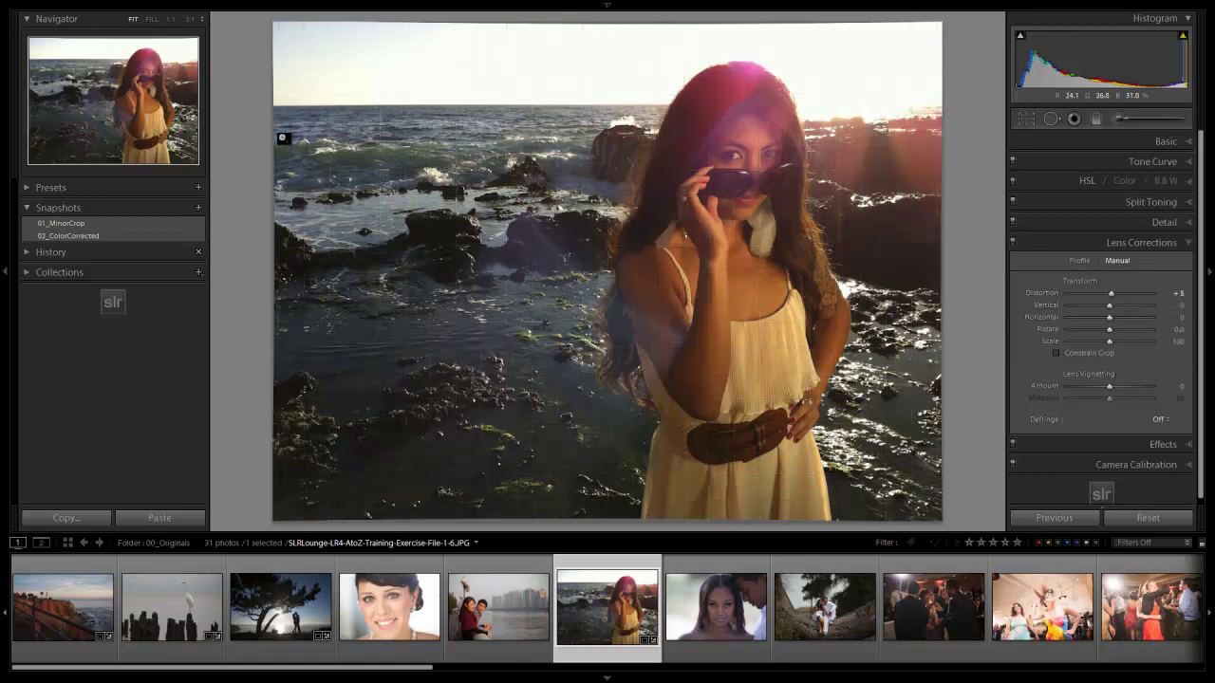
# Check the beach portrait's warped edges in the crop view and enable Constrain Crop to remove them.
pyautogui.press('r')
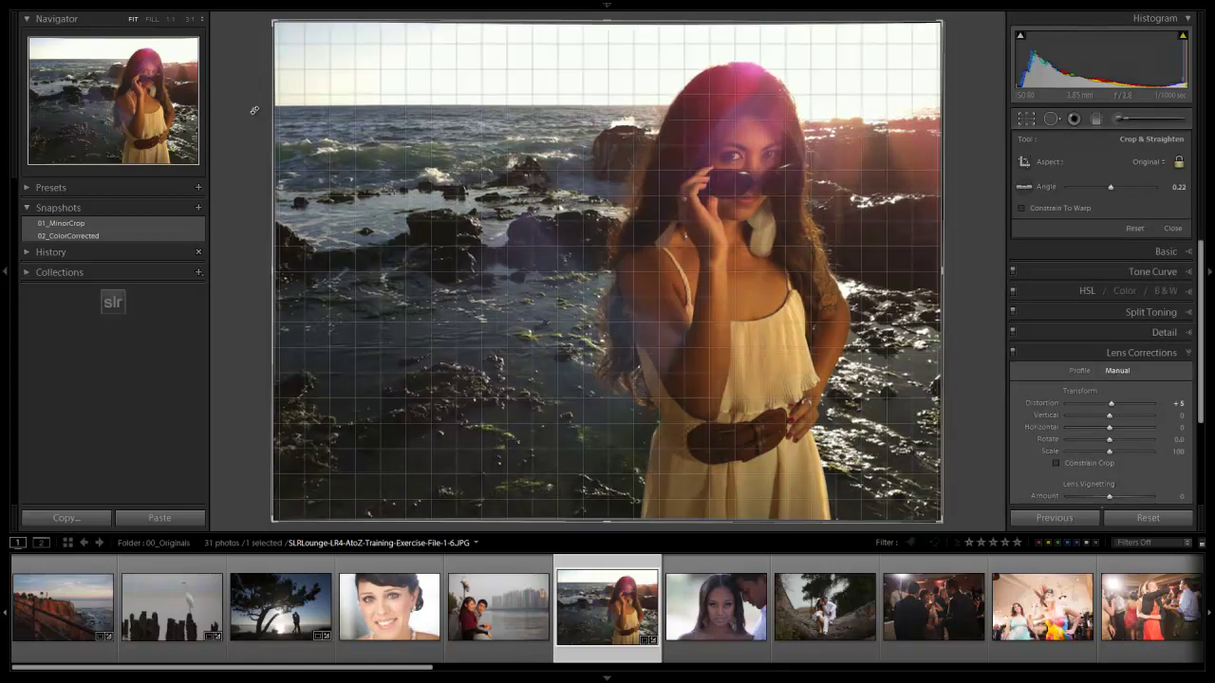
pyautogui.press('r')
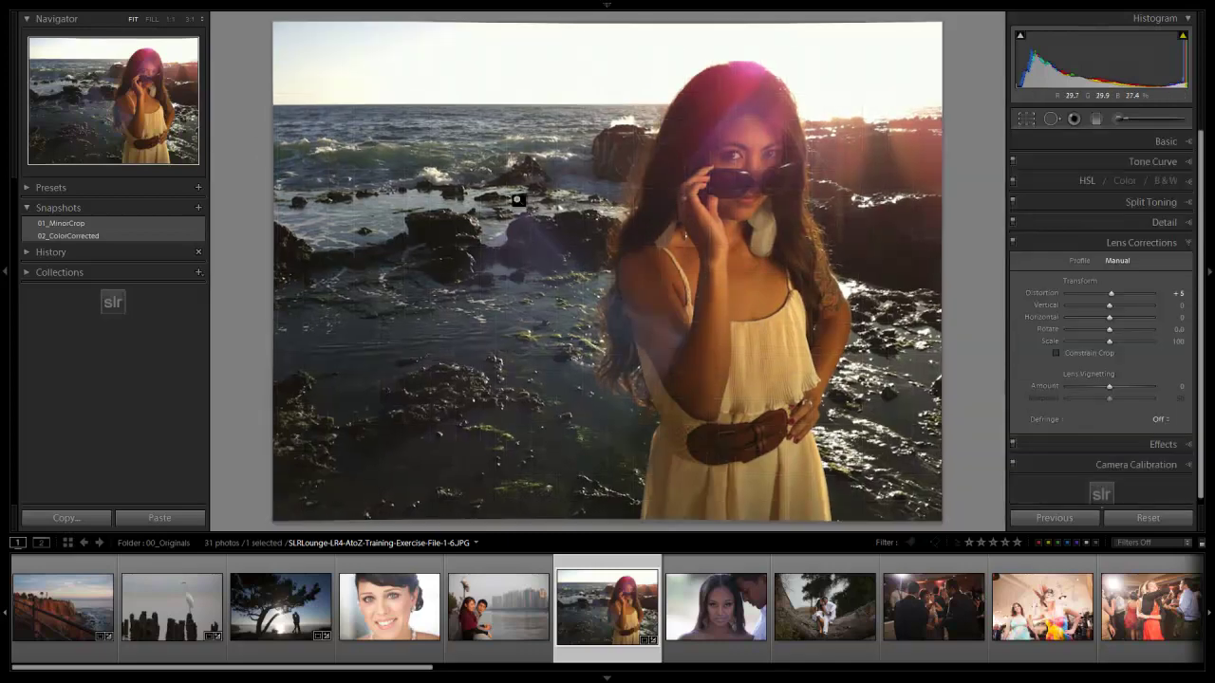
pyautogui.click(1057, 353)
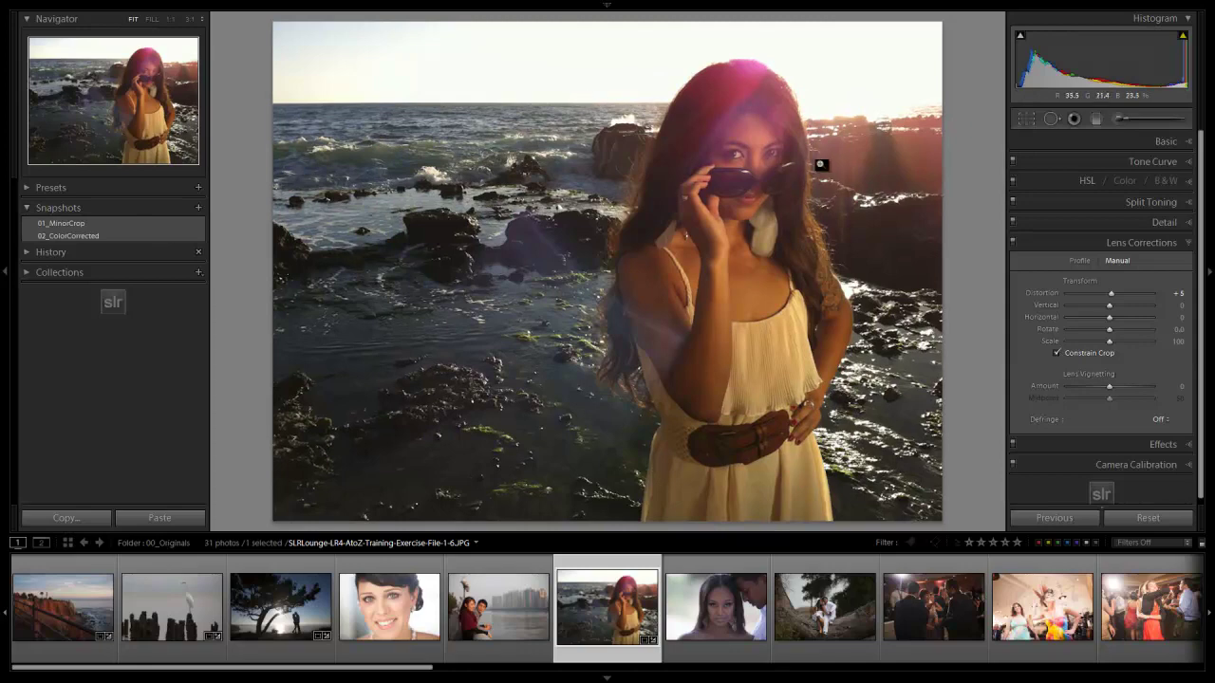
# Save the beach portrait's current state as a snapshot named 02_DistortionCorrected.
pyautogui.click(198, 208)
pyautogui.write('02_DistortionCorrected')
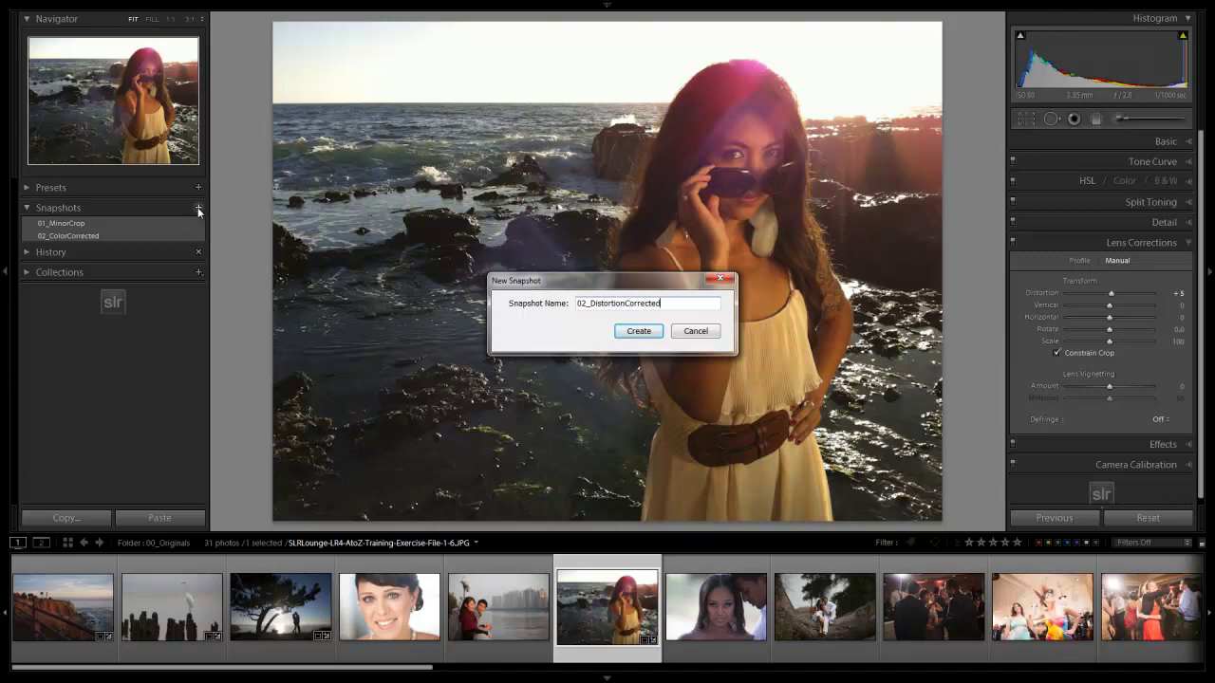
pyautogui.press('Return')
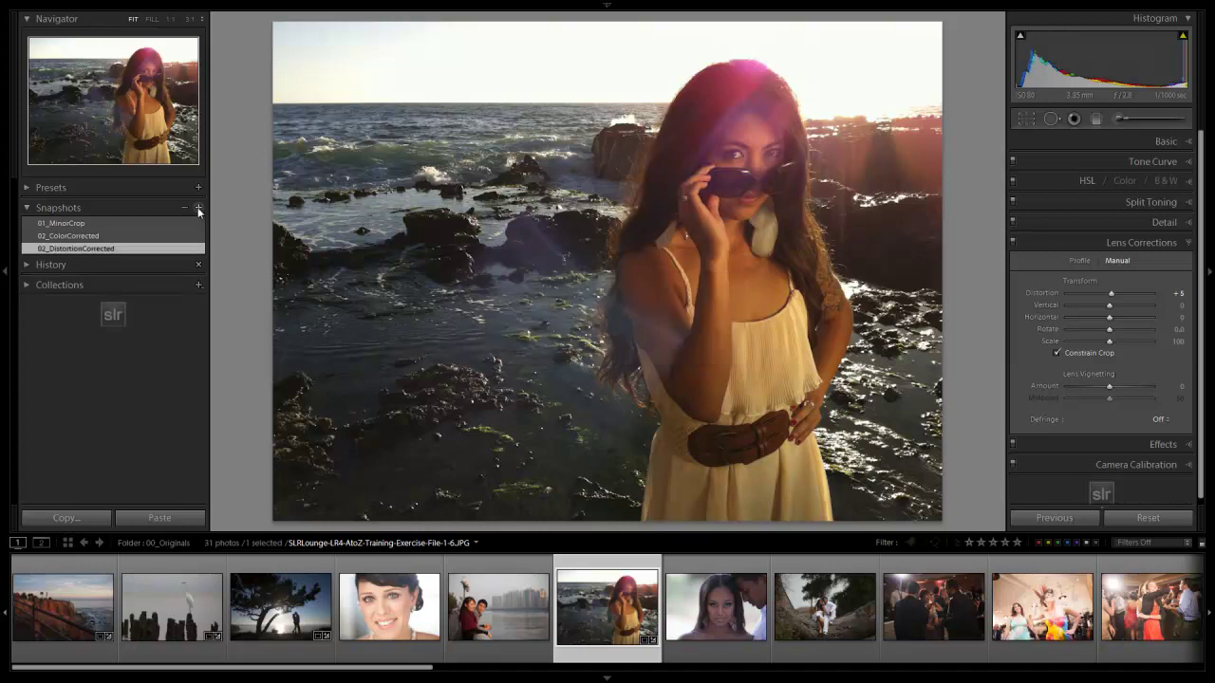
# Rename the beach portrait's 02_ColorCorrected snapshot as 03_ColorCorrected.
pyautogui.rightClick(46, 243)
pyautogui.click(66, 261)
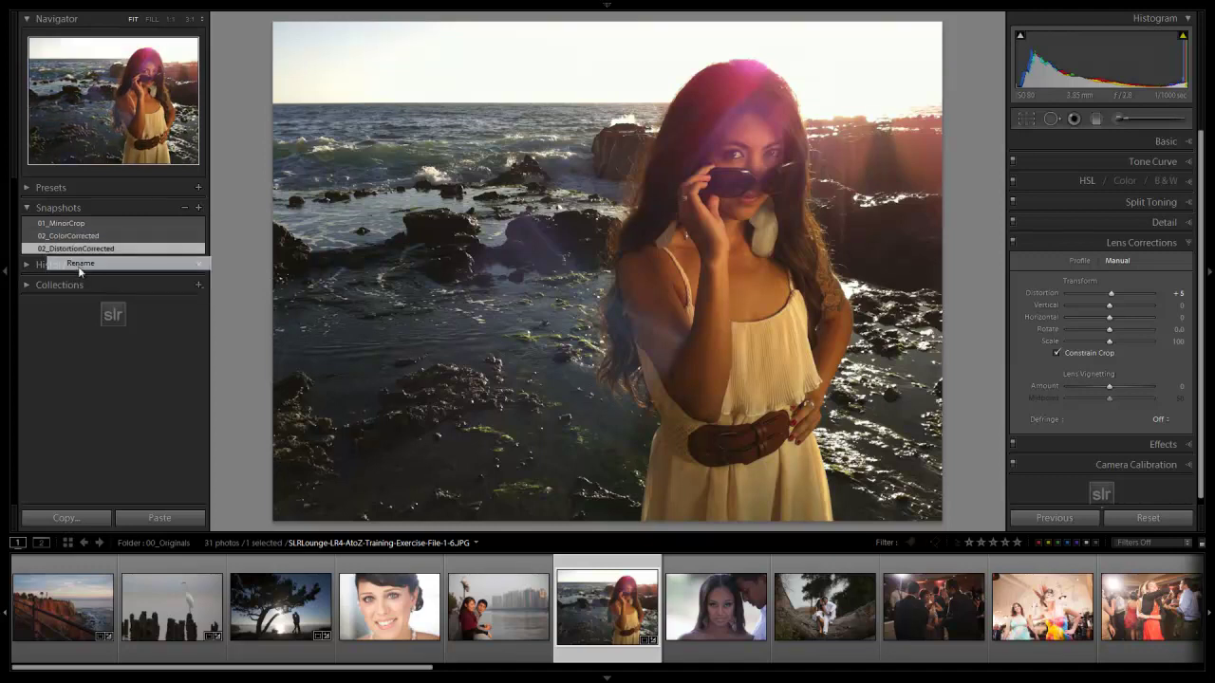
pyautogui.click(543, 322)
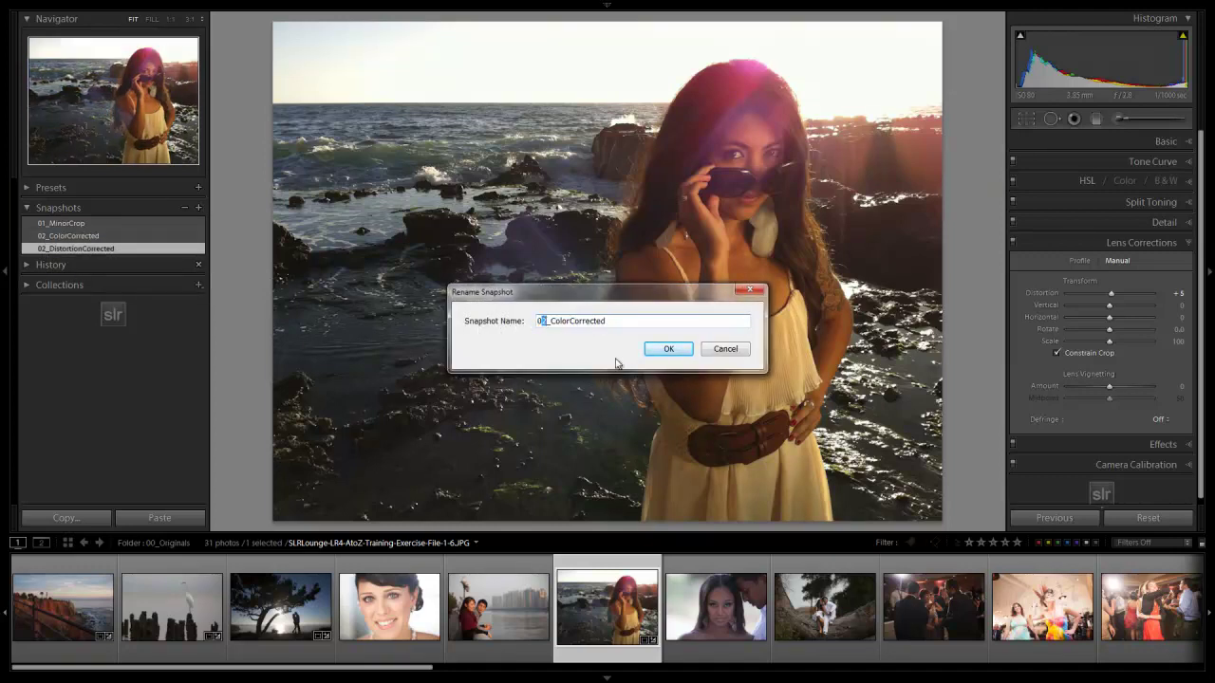
pyautogui.write('3')
pyautogui.click(659, 349)
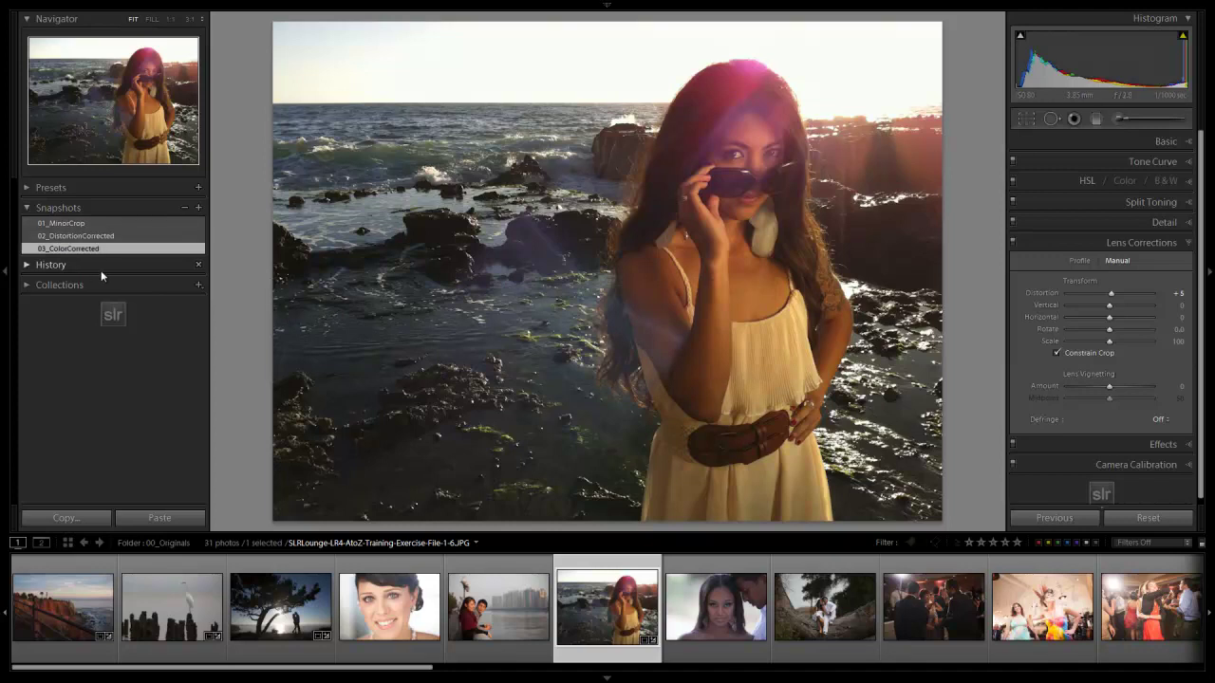
# Restore the 02_DistortionCorrected snapshot and compare the corrected beach portrait with its before version.
pyautogui.click(100, 236)
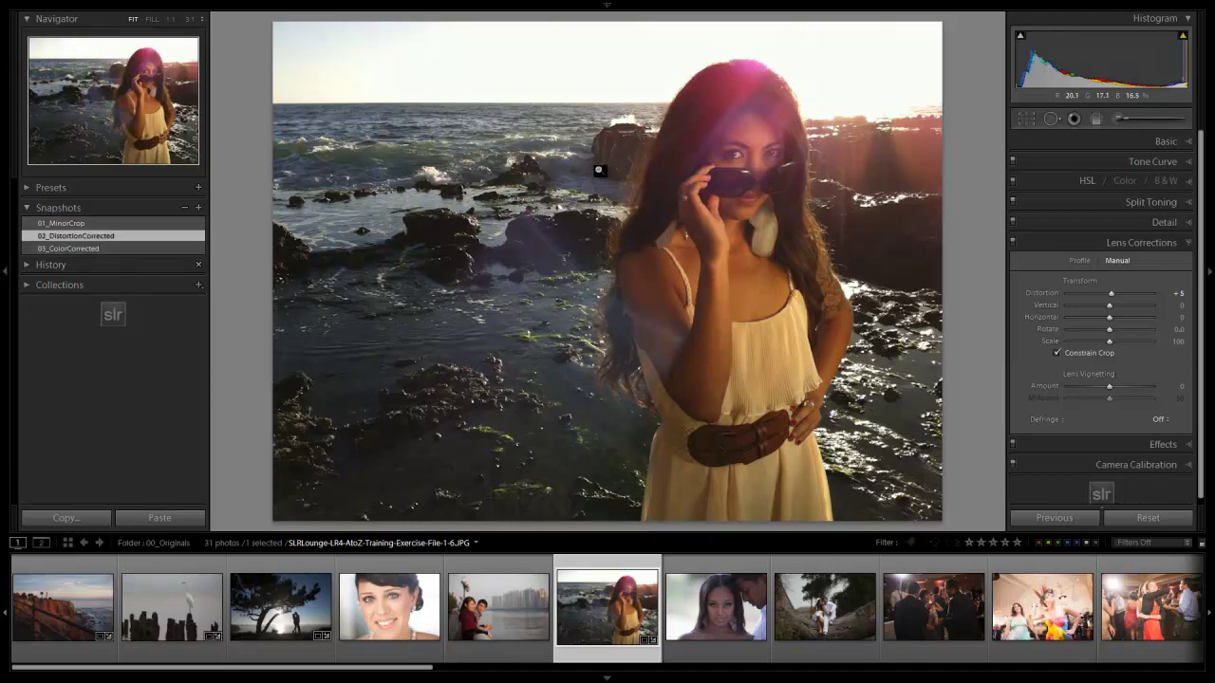
pyautogui.press('\\')
pyautogui.press('\\')
# Find the night amphitheater photo, SLRLounge-LR4-AtoZ-Training-Exercise-File-1-17.cr2, in the library grid and open it for developing.
pyautogui.press('g')
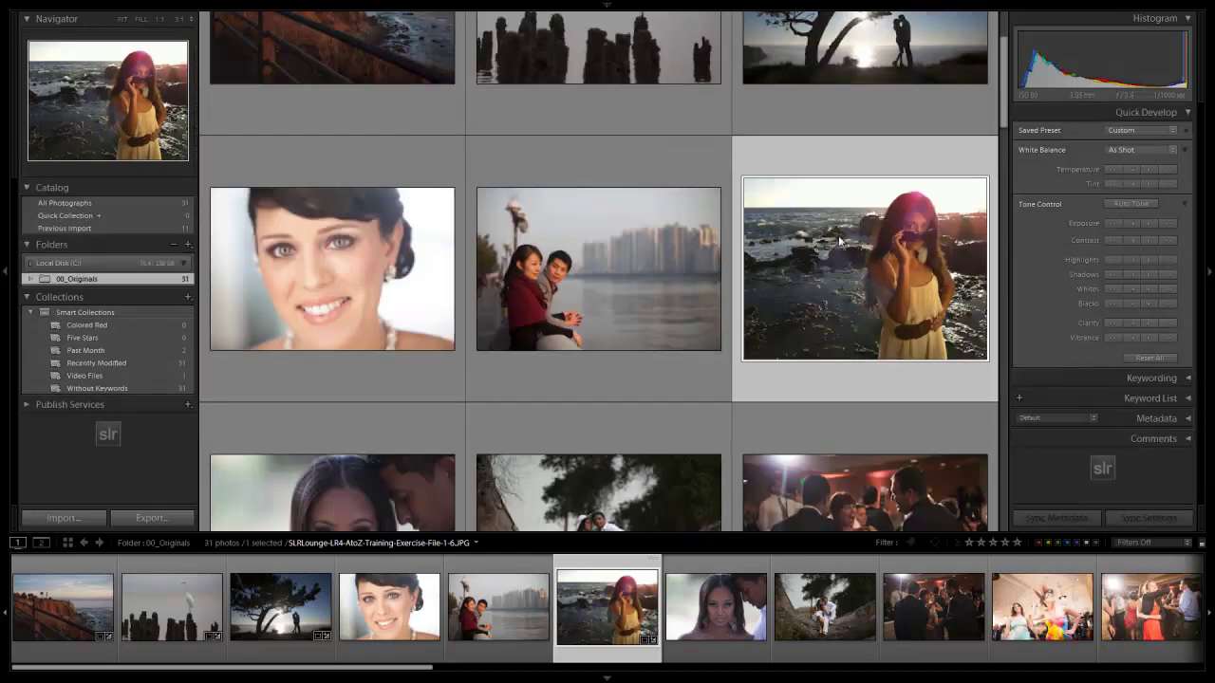
pyautogui.scroll(-2, 631, 212)
pyautogui.scroll(-8, 723, 150)
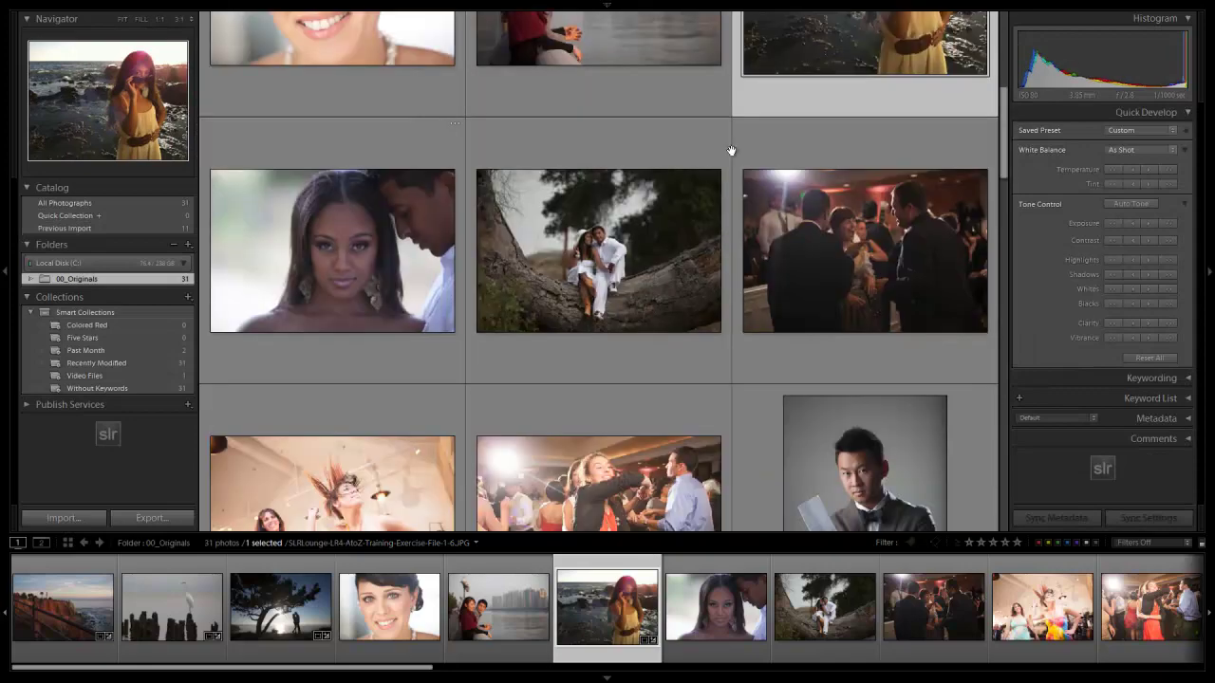
pyautogui.scroll(-3, 721, 155)
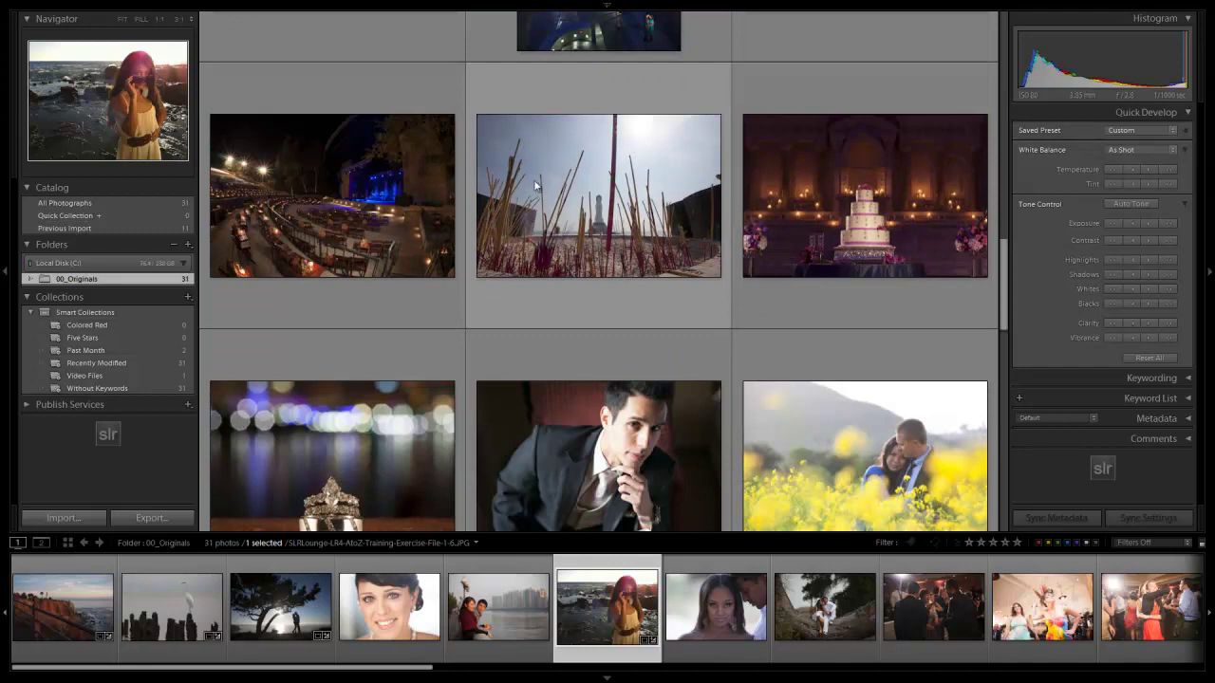
pyautogui.click(326, 186)
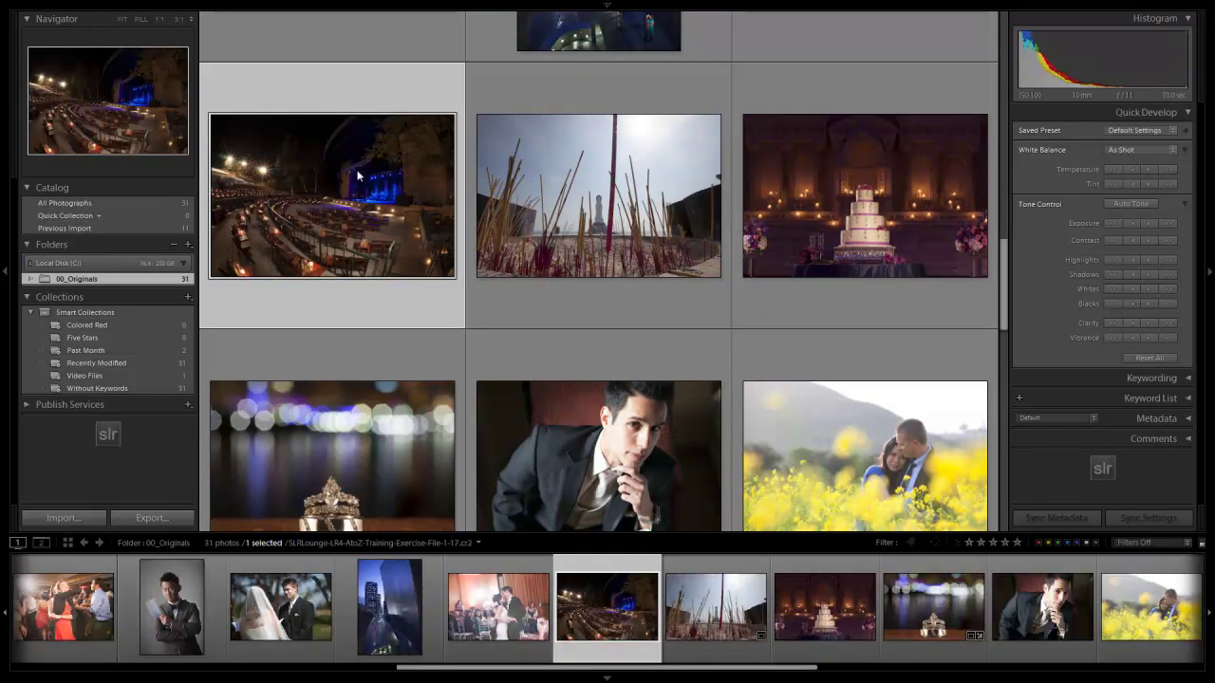
pyautogui.doubleClick(337, 169)
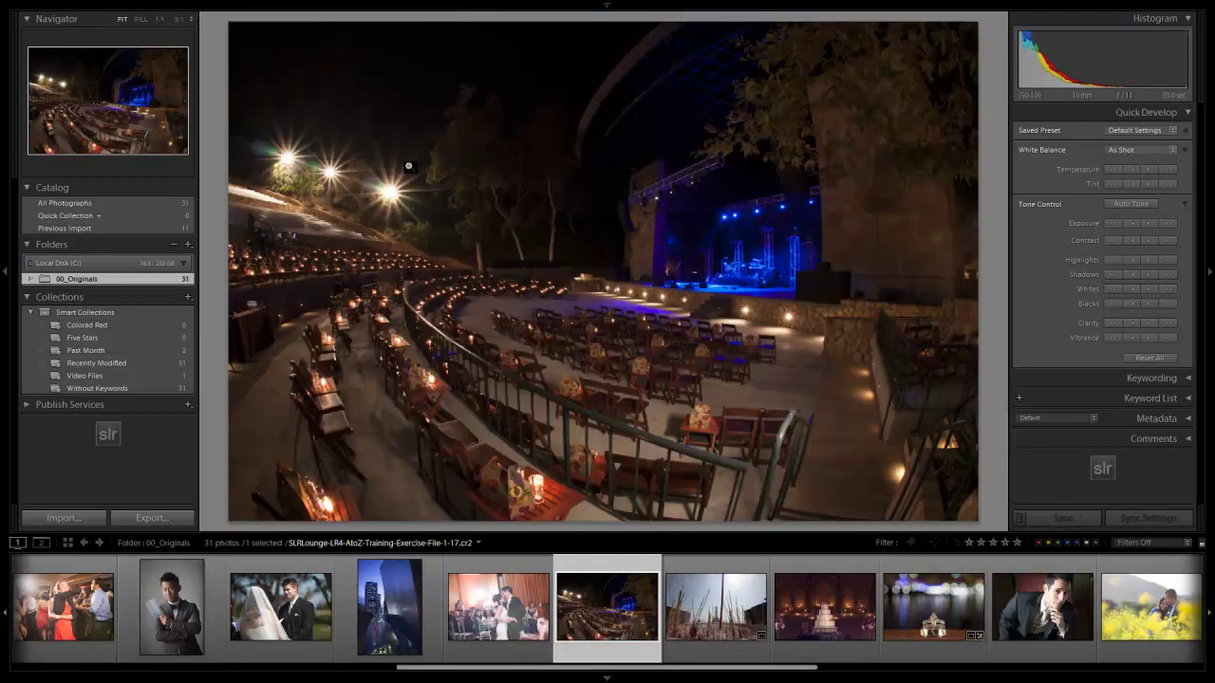
pyautogui.press('d')
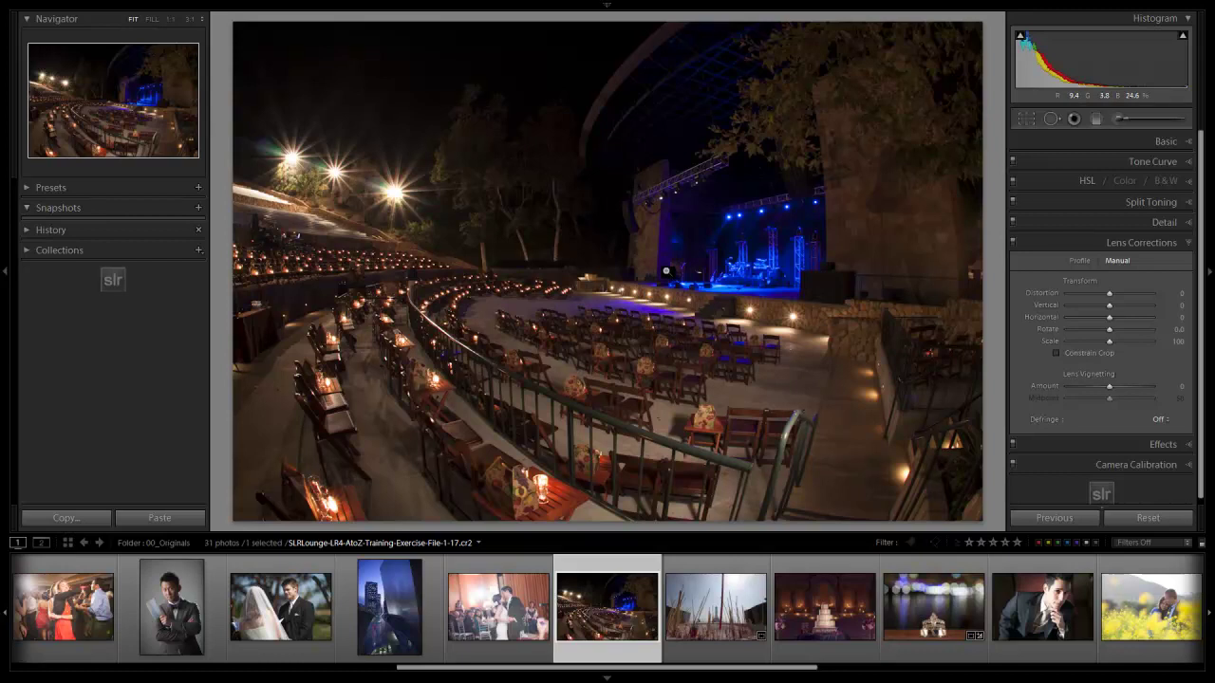
# Set the amphitheater photo's manual Distortion to +20 and Vertical to -10 with Constrain Crop enabled.
pyautogui.click(1118, 296)
pyautogui.moveTo(1119, 296); pyautogui.dragTo(1127, 294)
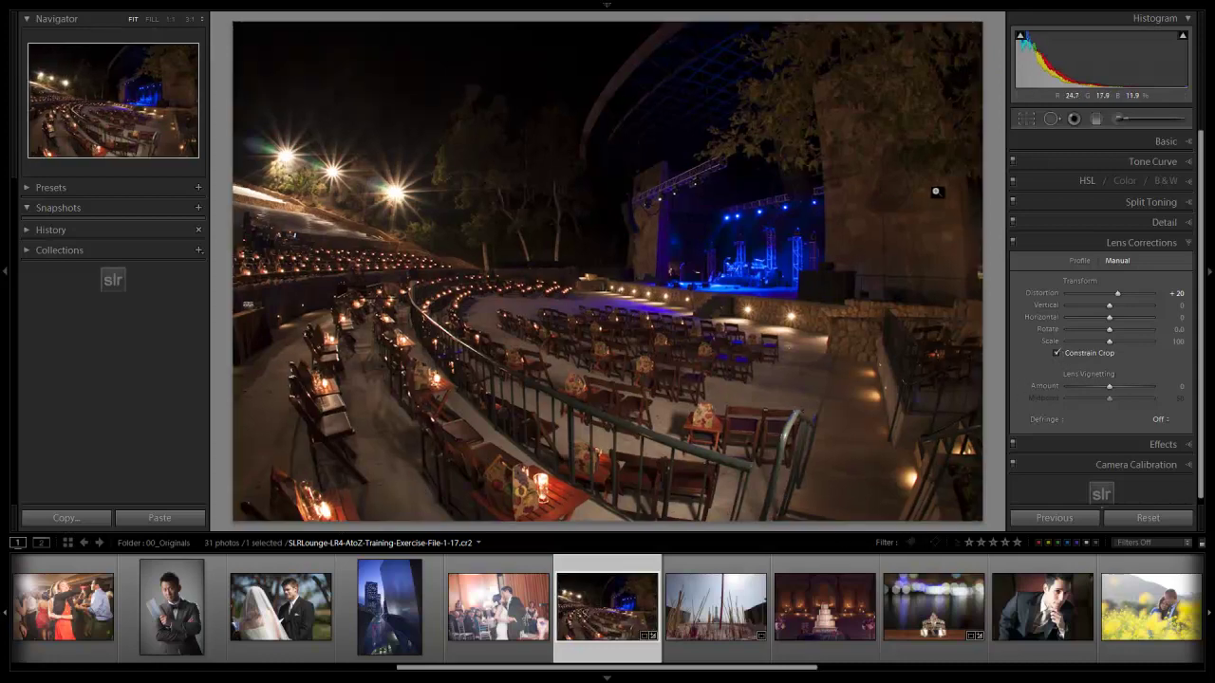
pyautogui.scroll(-5, 1118, 304)
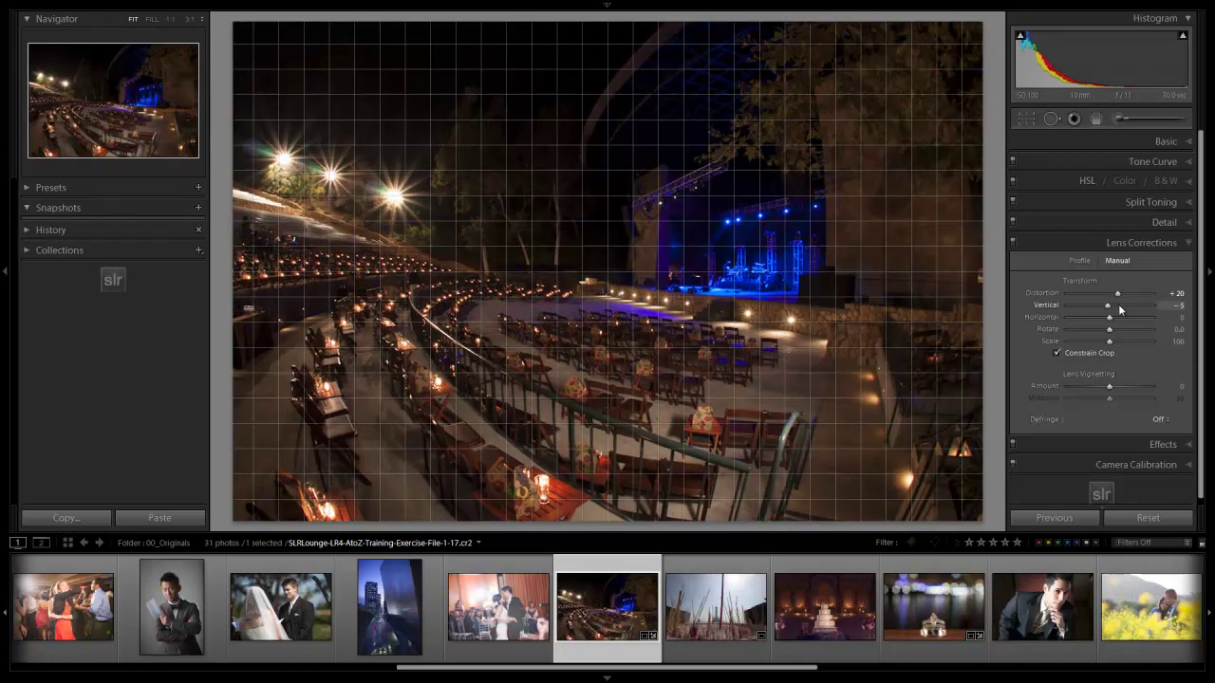
pyautogui.scroll(-5, 1118, 305)
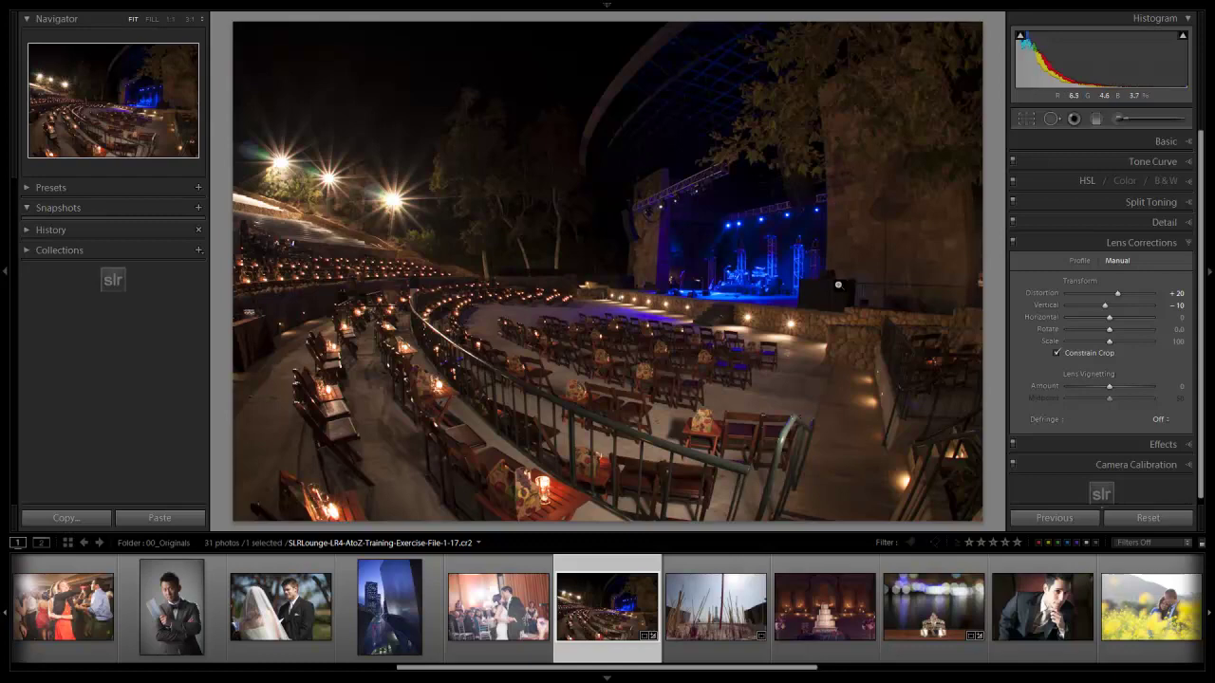
# Try Distortion at +25 and +30 on the amphitheater photo, return it to +20 and compare with the before version.
pyautogui.scroll(5, 1124, 293)
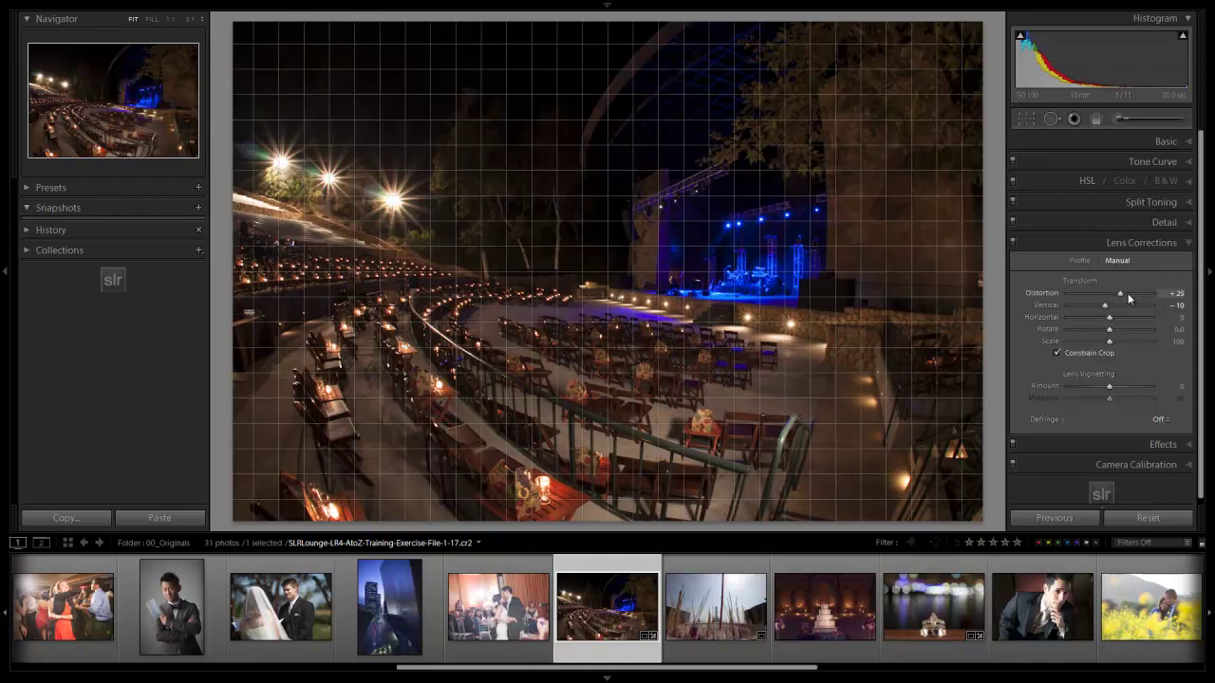
pyautogui.scroll(10, 1130, 291)
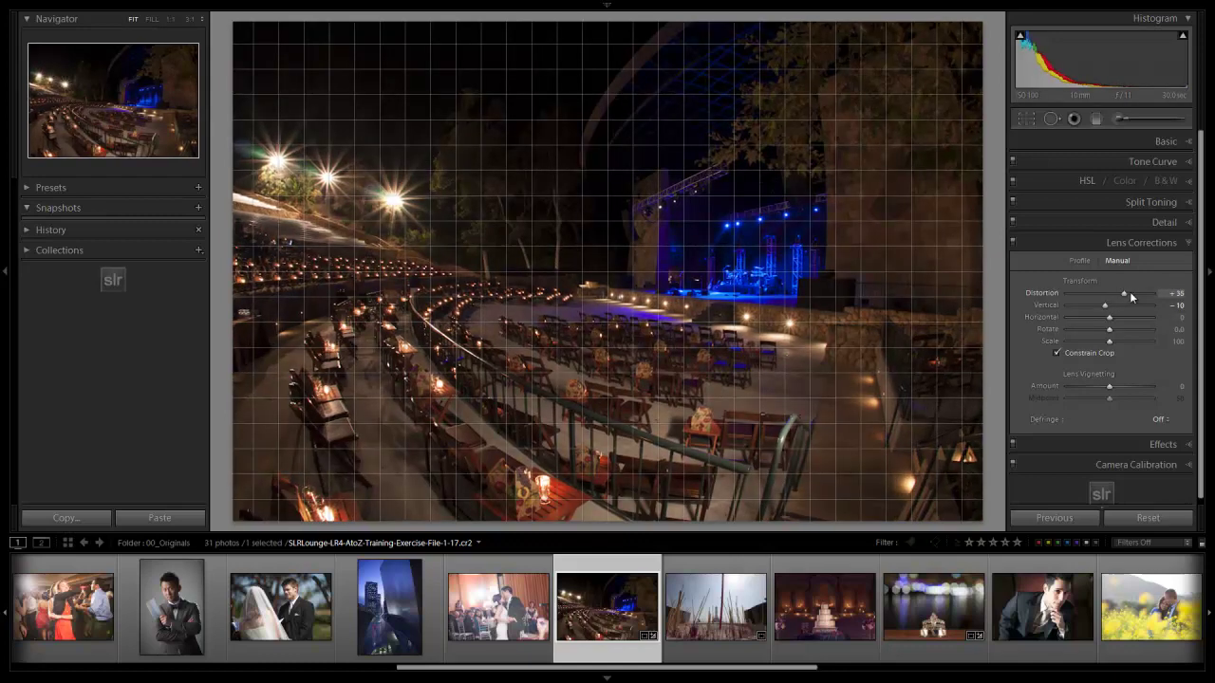
pyautogui.scroll(-10, 1129, 292)
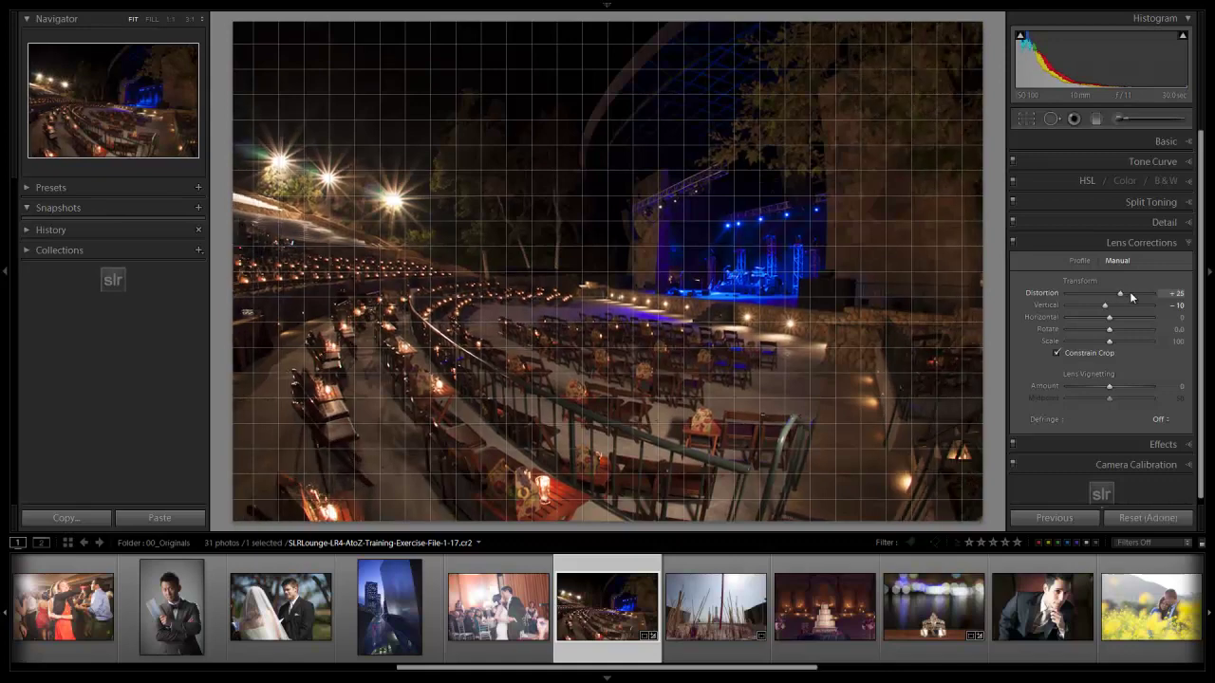
pyautogui.scroll(-5, 1129, 292)
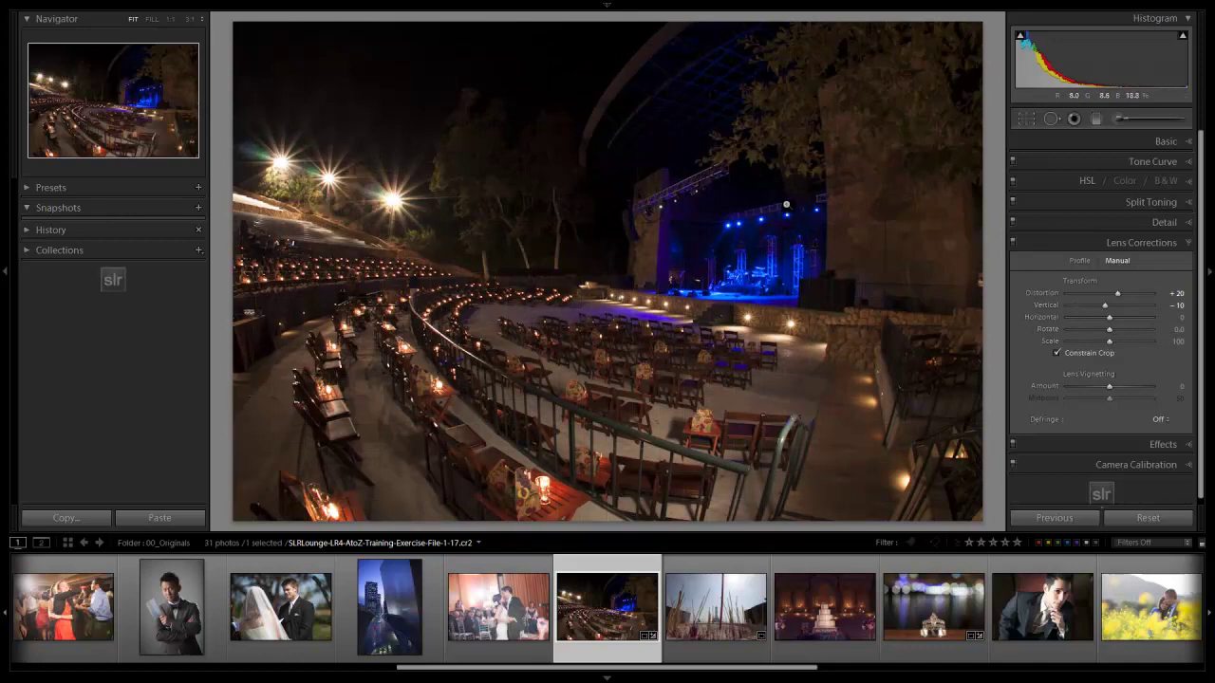
pyautogui.press('\\')
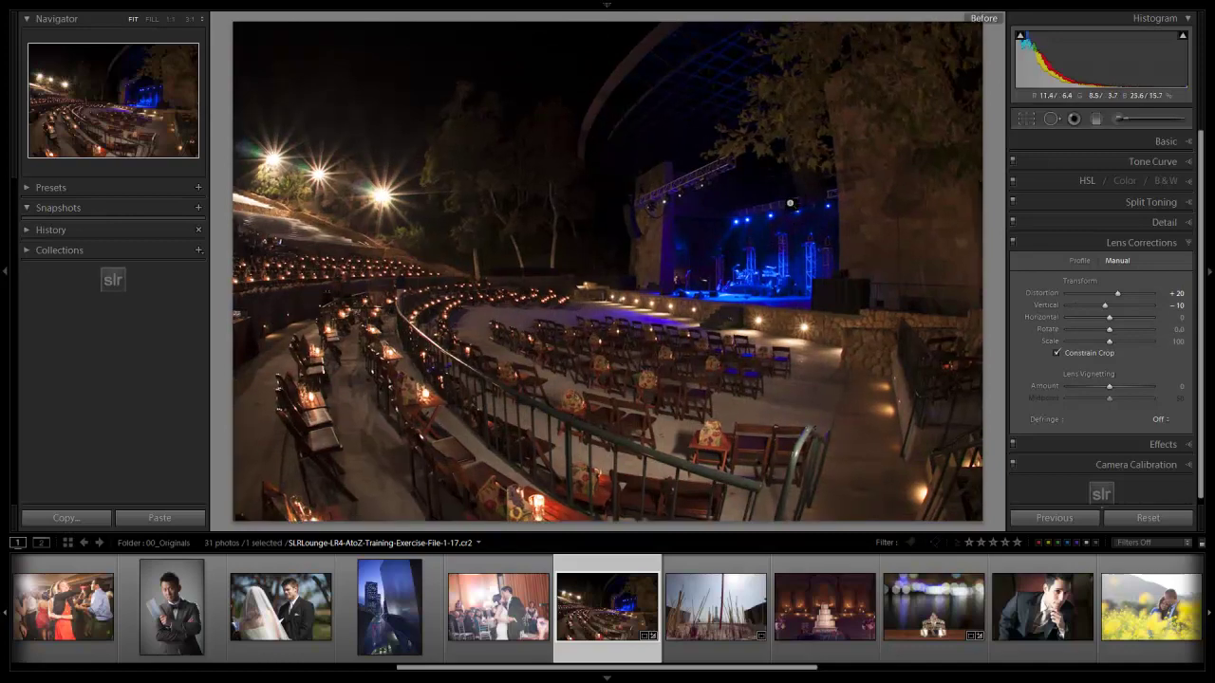
pyautogui.press('\\')
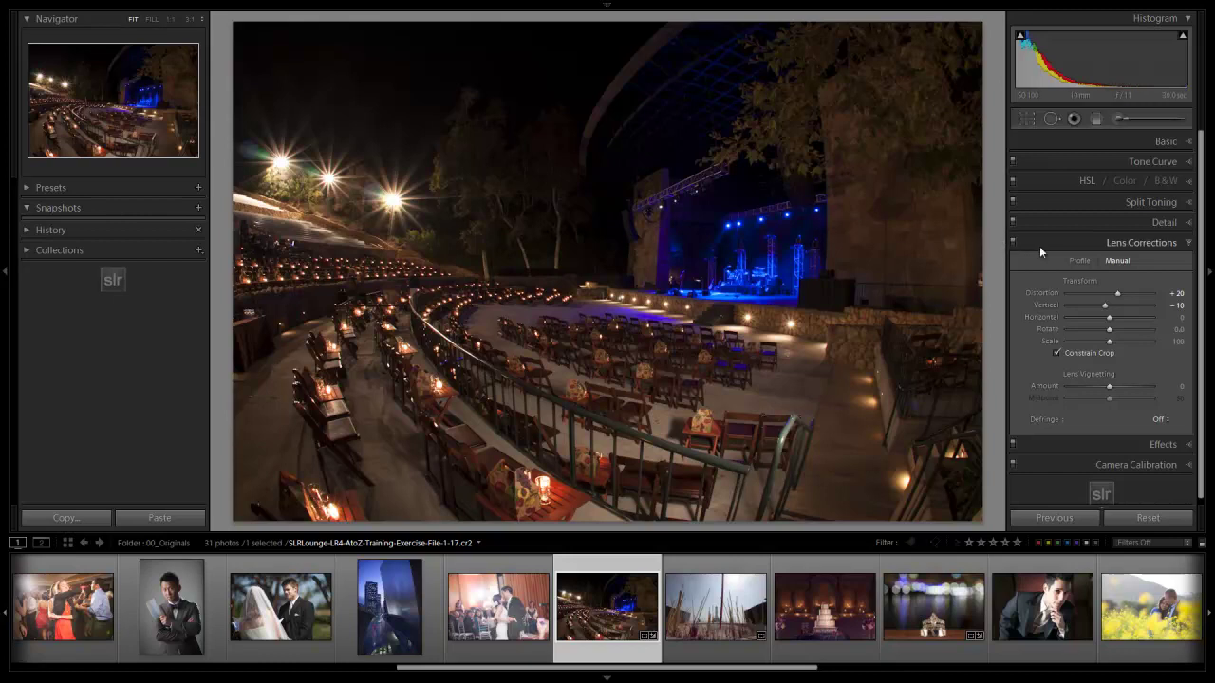
# Enable the lens profile corrections on the amphitheater photo and examine the lights, chairs and seating rows at 1:1.
pyautogui.click(1078, 260)
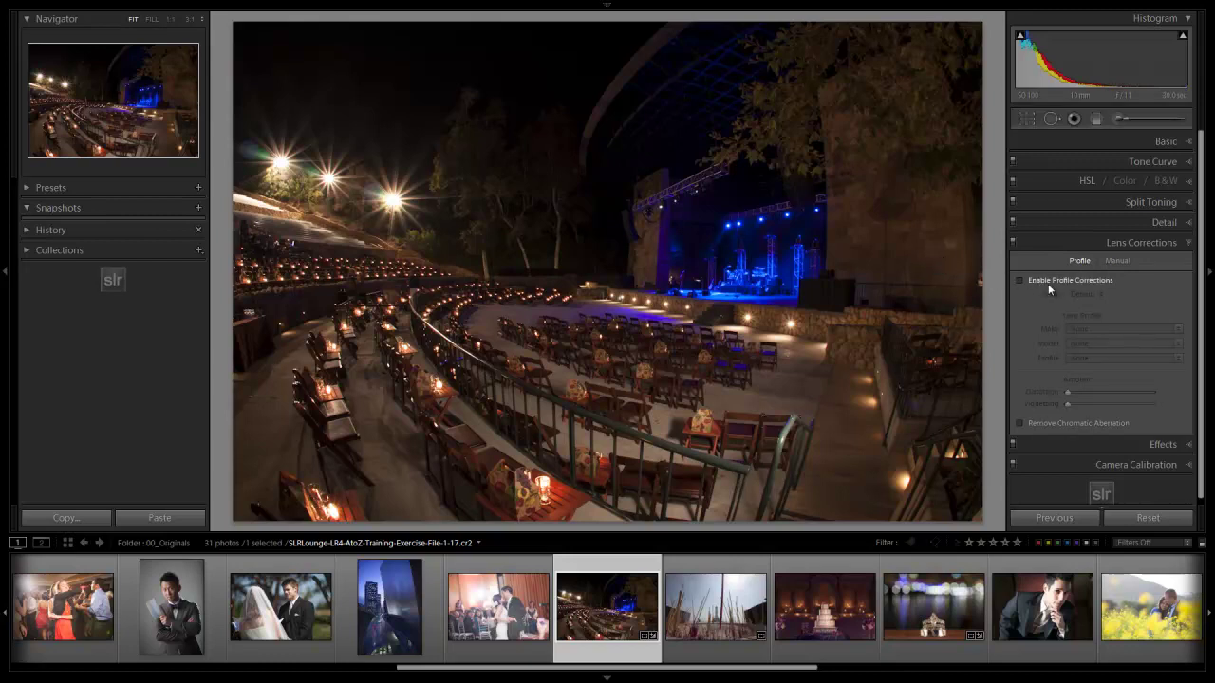
pyautogui.click(1021, 279)
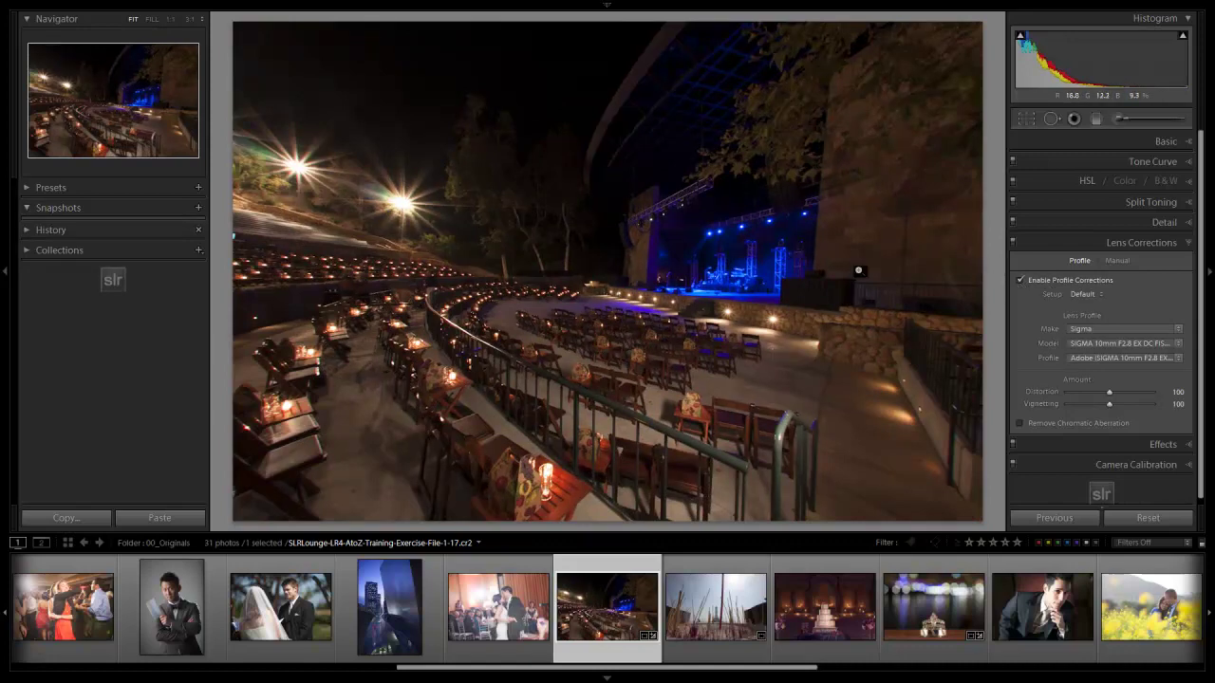
pyautogui.click(332, 177)
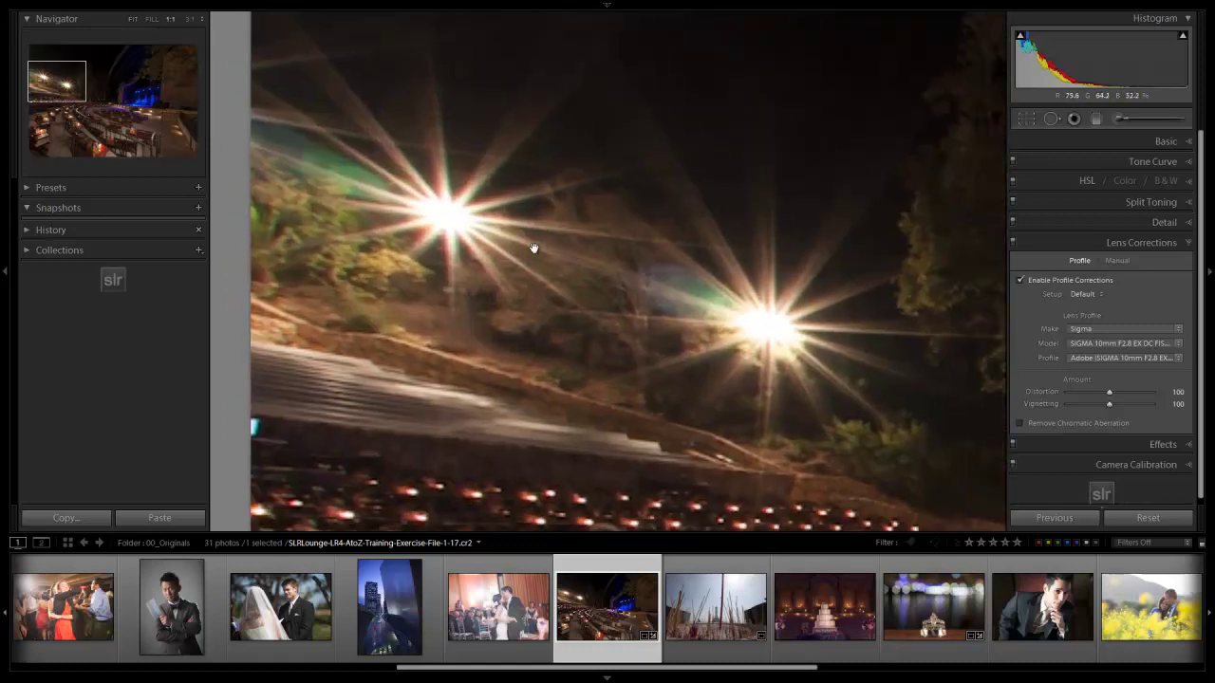
pyautogui.click(612, 263)
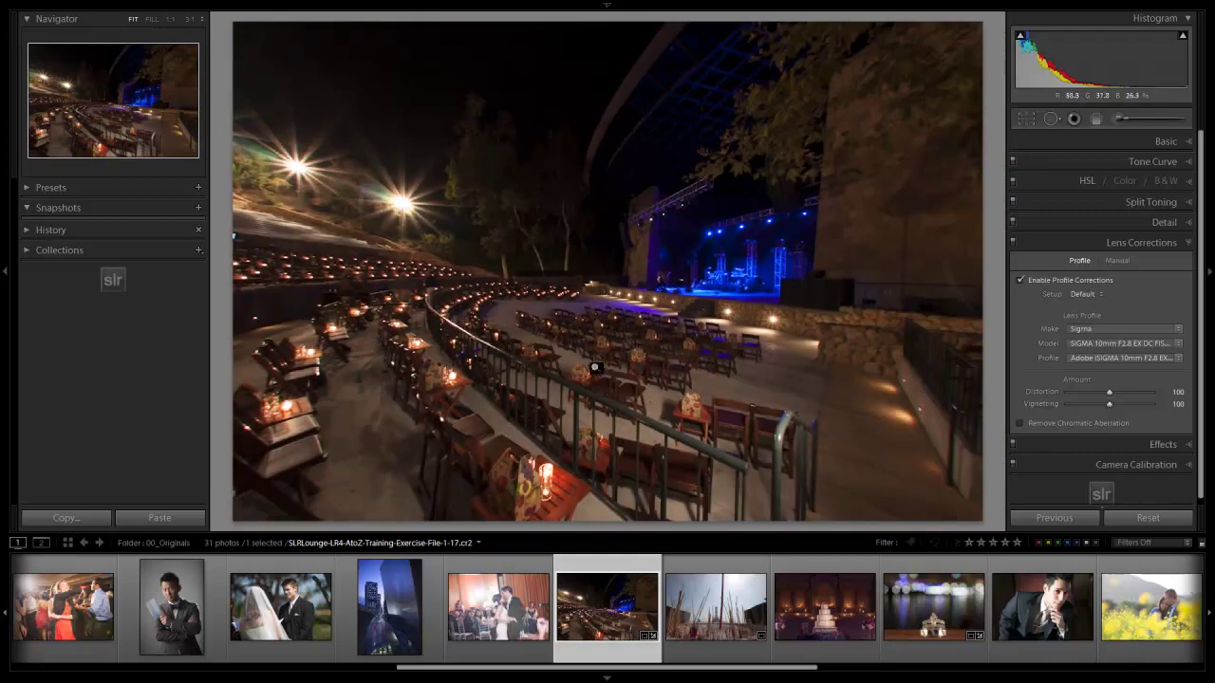
pyautogui.moveTo(320, 401); pyautogui.dragTo(591, 235)
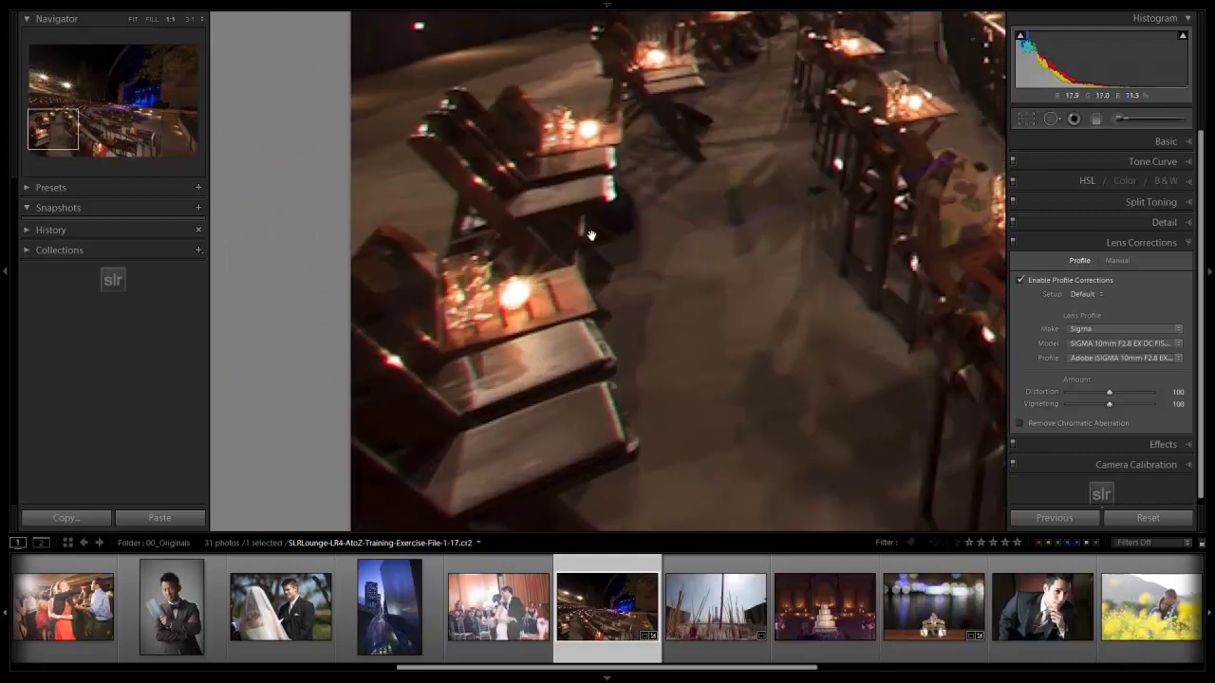
pyautogui.click(613, 163)
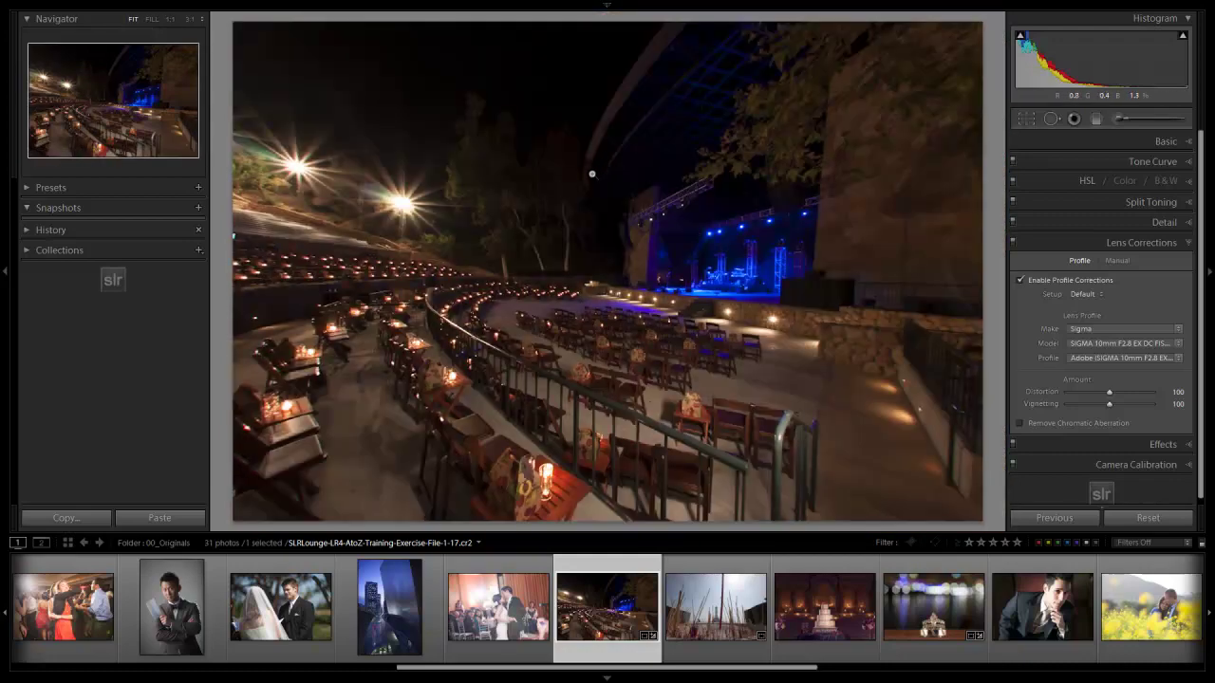
pyautogui.click(364, 247)
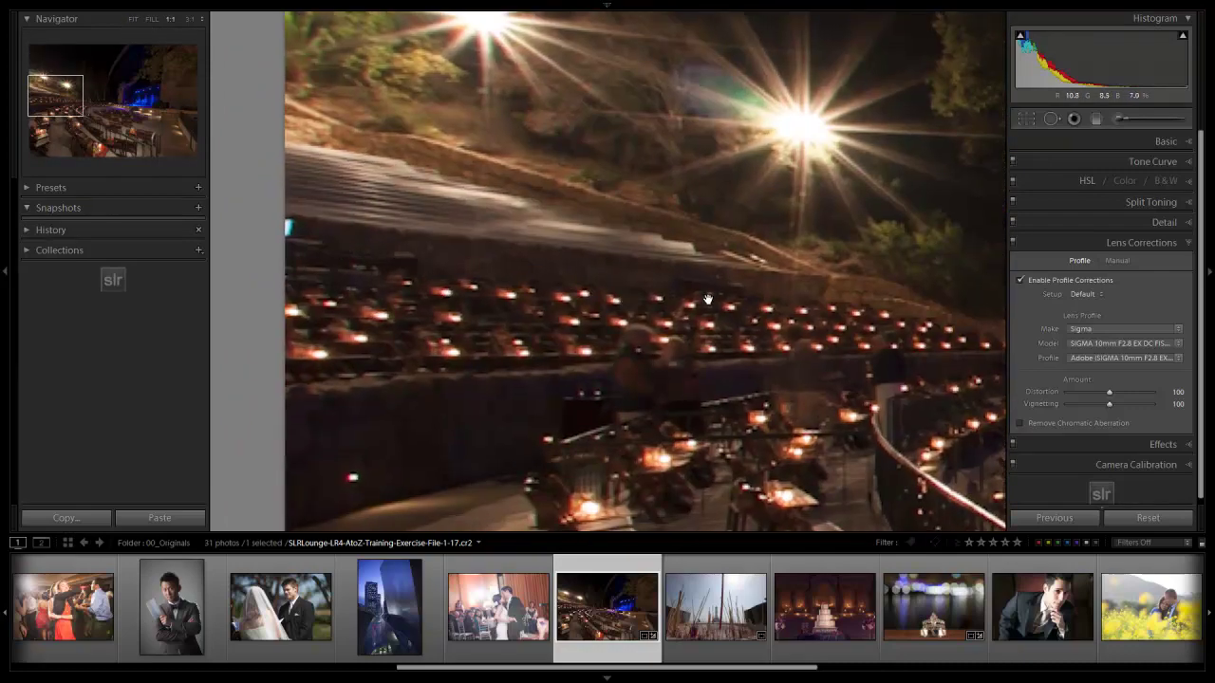
pyautogui.click(707, 300)
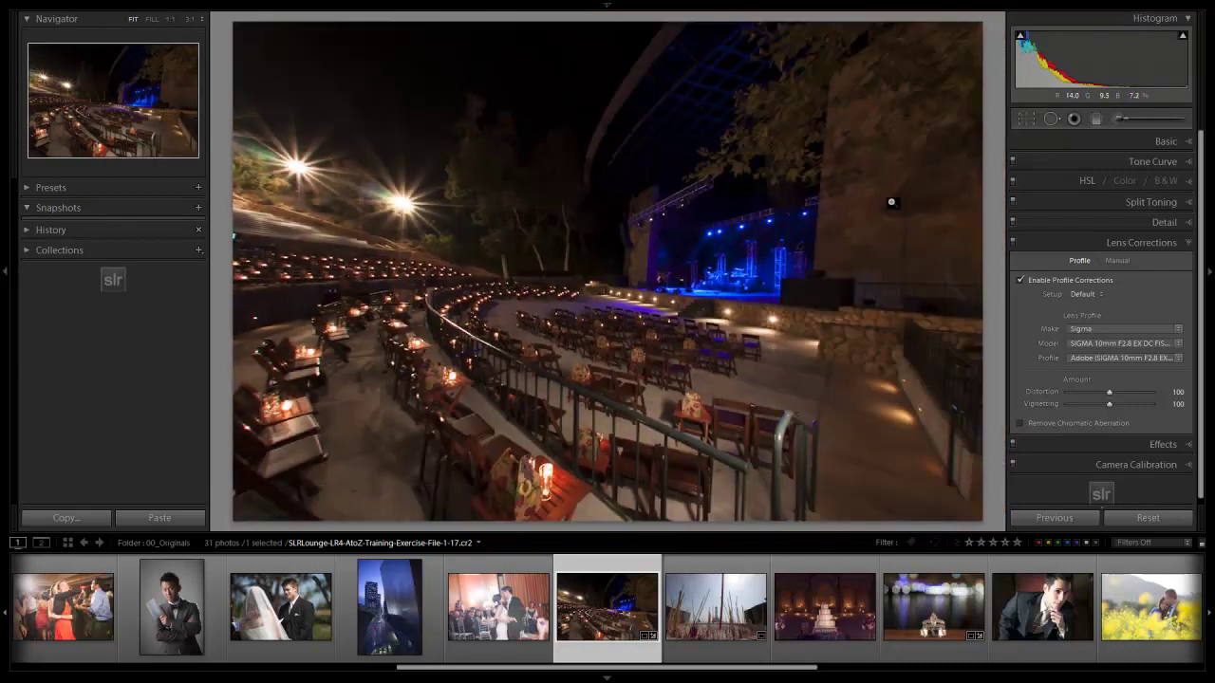
# Disable the profile corrections, return to the manual corrections and compare the amphitheater photo with its before version.
pyautogui.click(1019, 279)
pyautogui.click(1116, 260)
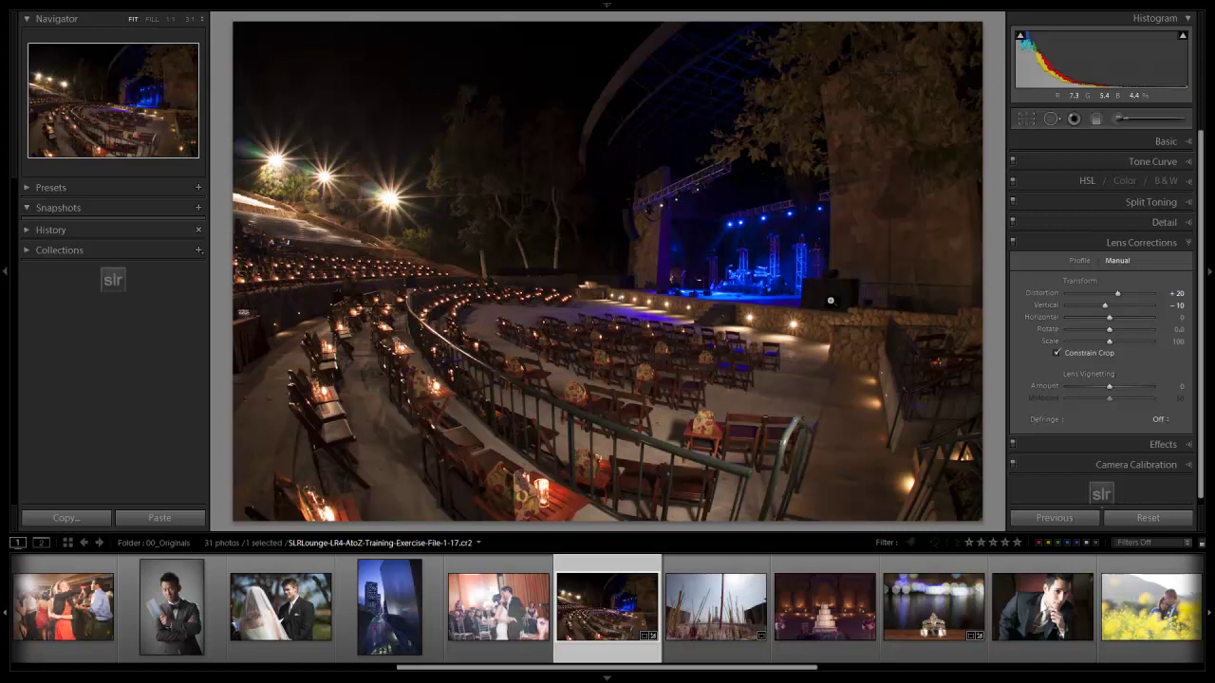
pyautogui.press('\\')
pyautogui.press('\\')
# Save the amphitheater photo's current state as a snapshot named 01_DistortionCorrected.
pyautogui.click(199, 208)
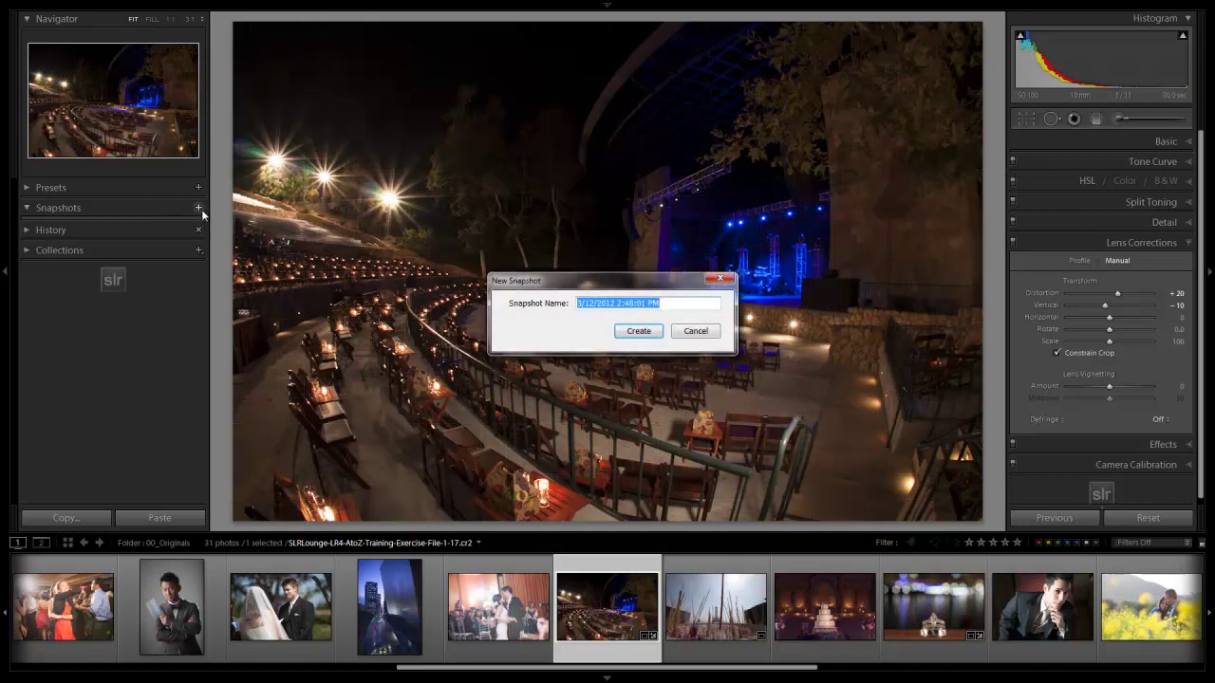
pyautogui.write('01_Distortio')
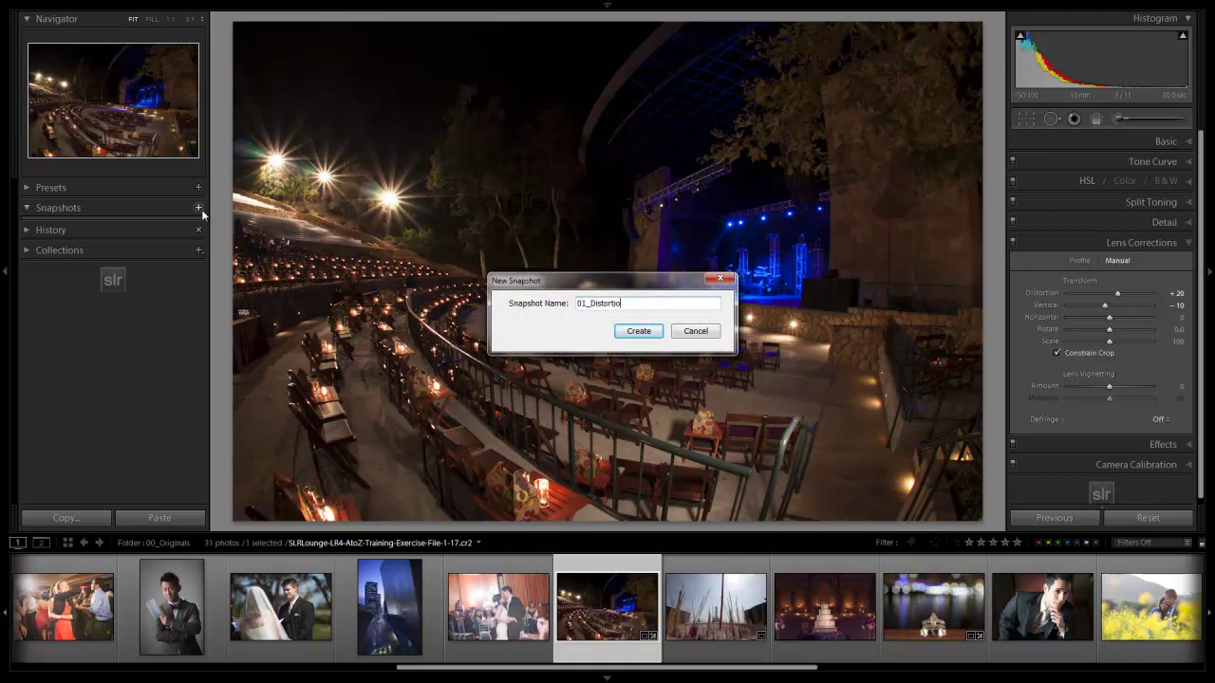
pyautogui.write('nCorrected')
pyautogui.press('Return')
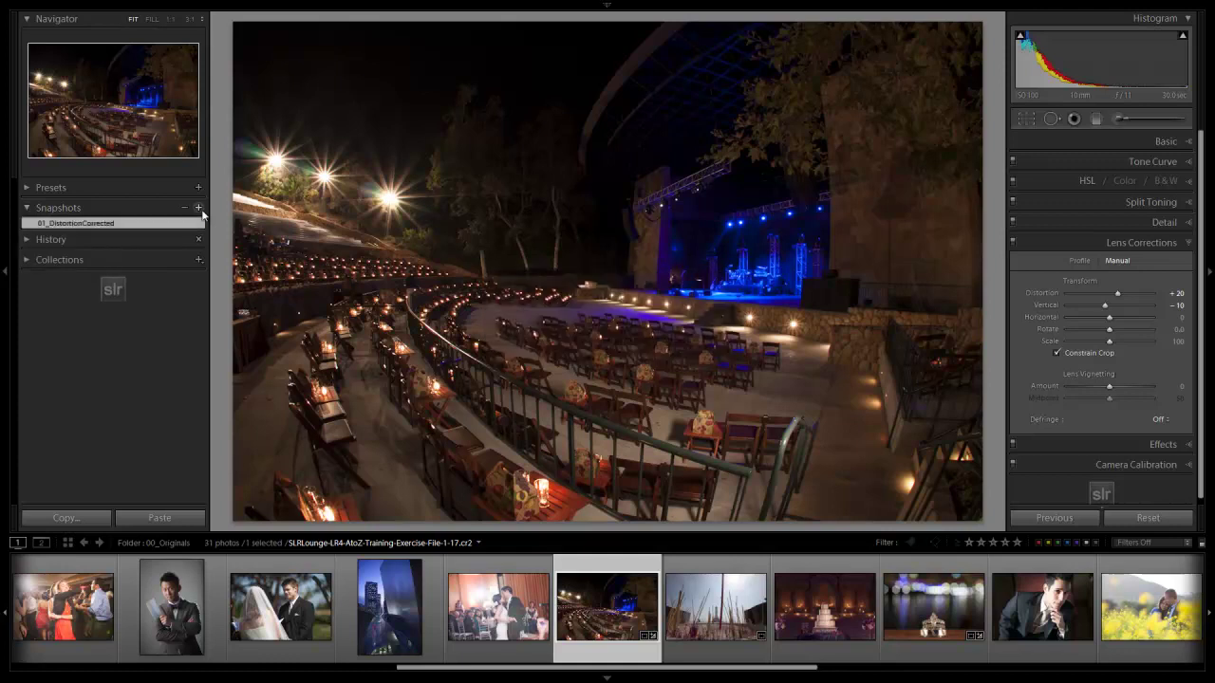
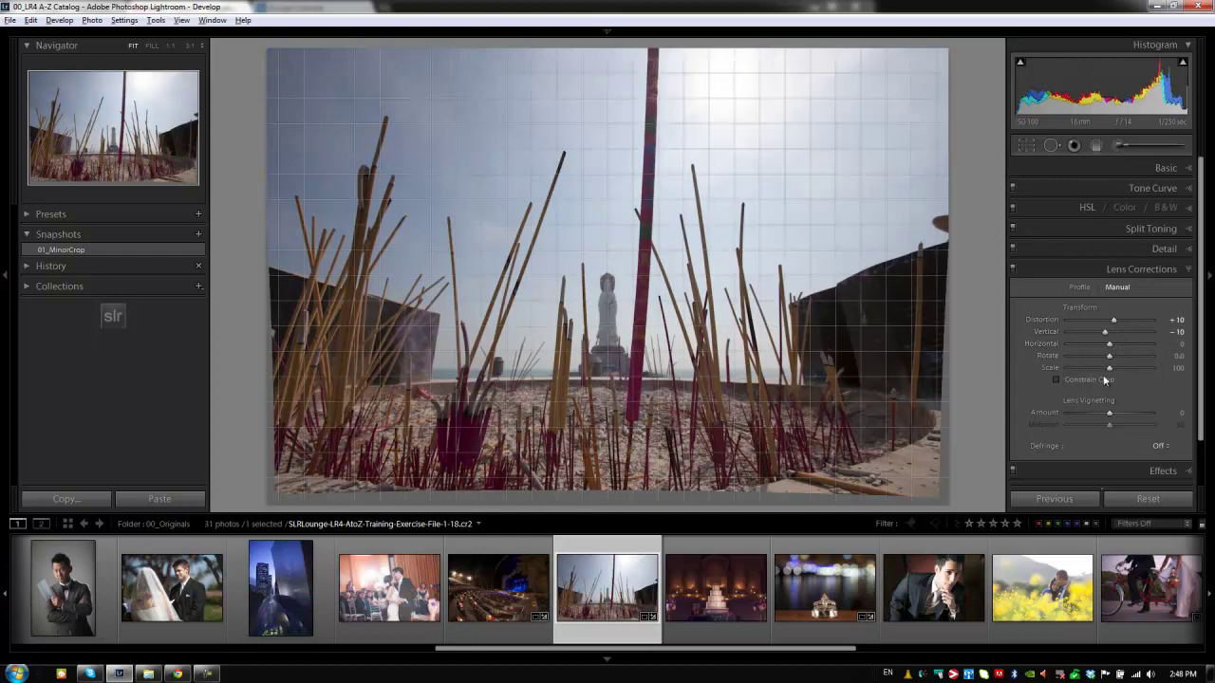
# Try Constrain Crop on the incense photo, set Vertical to 0 and turn Constrain Crop off again.
pyautogui.click(1056, 379)
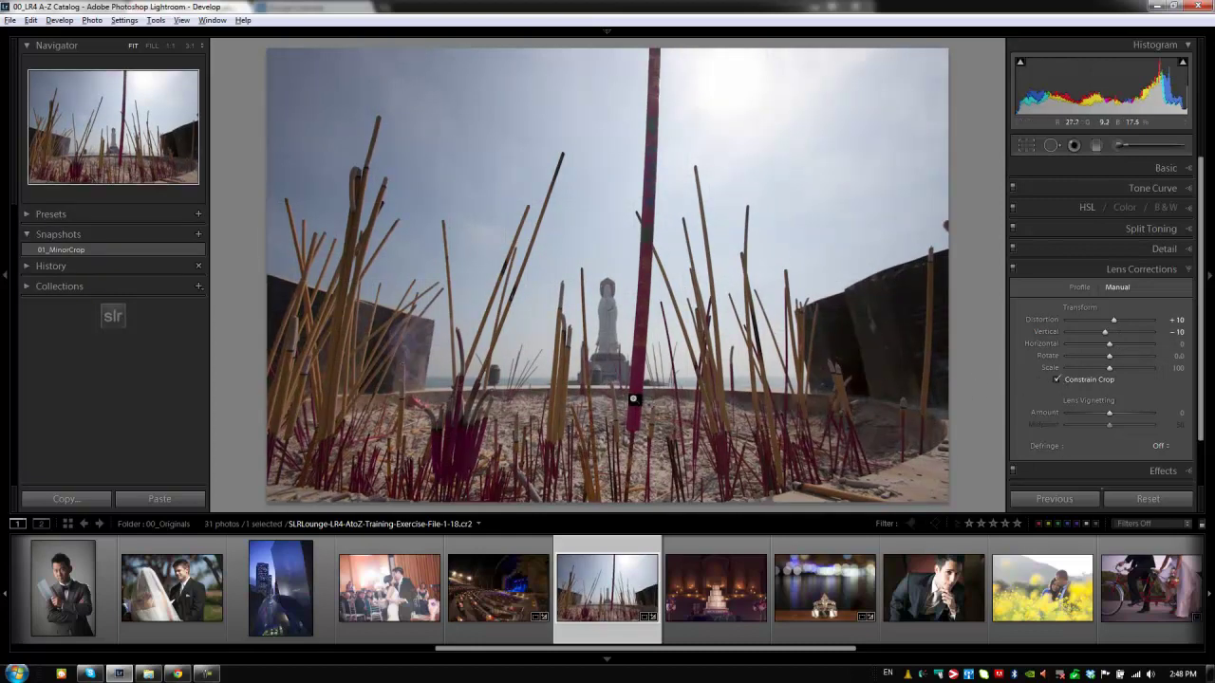
pyautogui.moveTo(1105, 332); pyautogui.dragTo(1111, 334)
pyautogui.click(1062, 378)
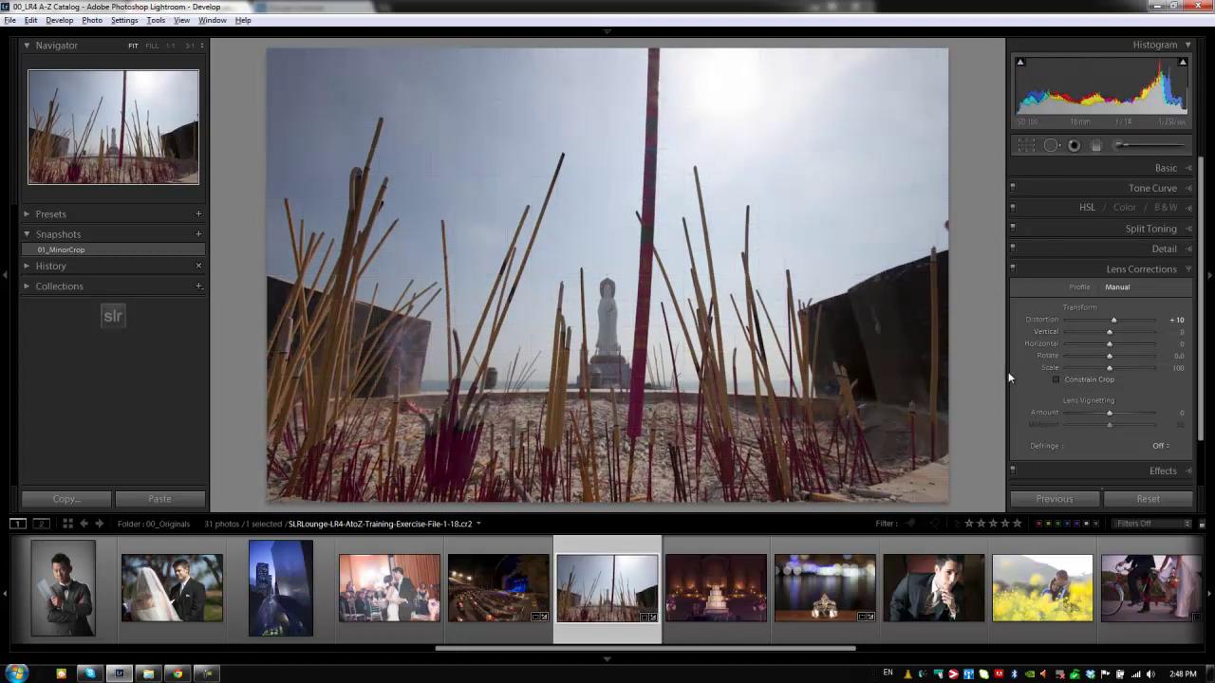
# Open the crop view of the incense photo and reset its crop to the full frame.
pyautogui.press('r')
pyautogui.press('alt')
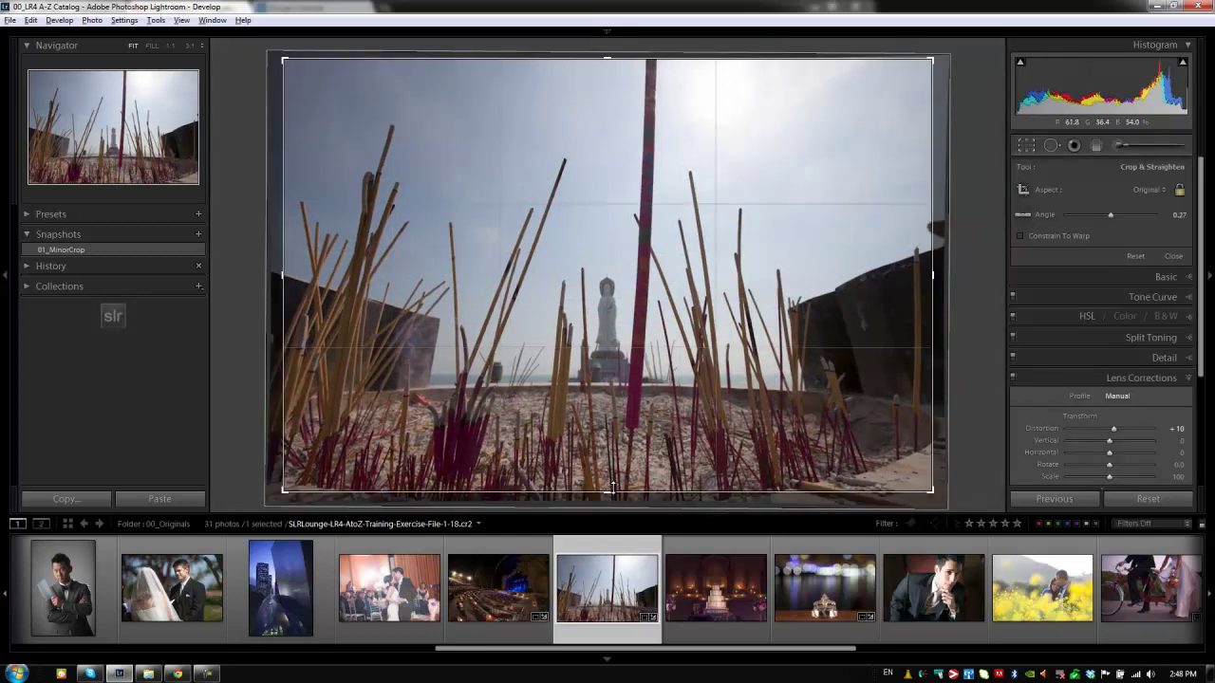
pyautogui.hotkey('ctrl', 'alt', 'r')
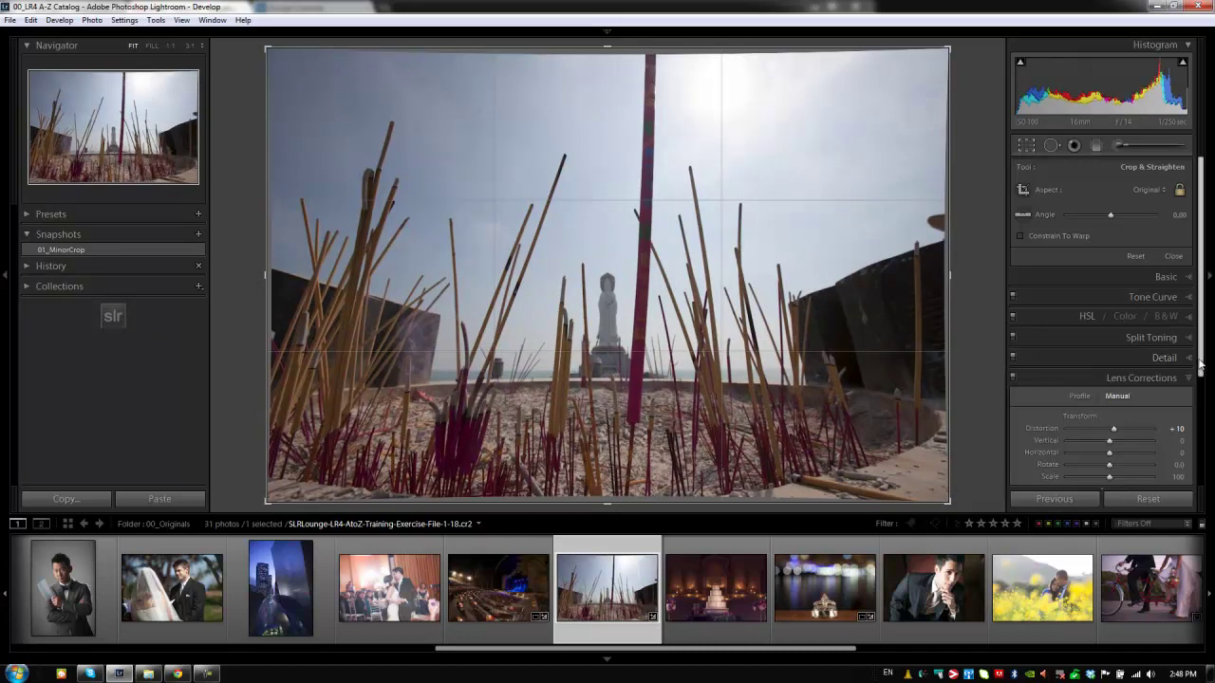
# Set the incense photo's manual Distortion to +5 and Vertical to -5 while viewing the crop edges.
pyautogui.scroll(-1, 1201, 382)
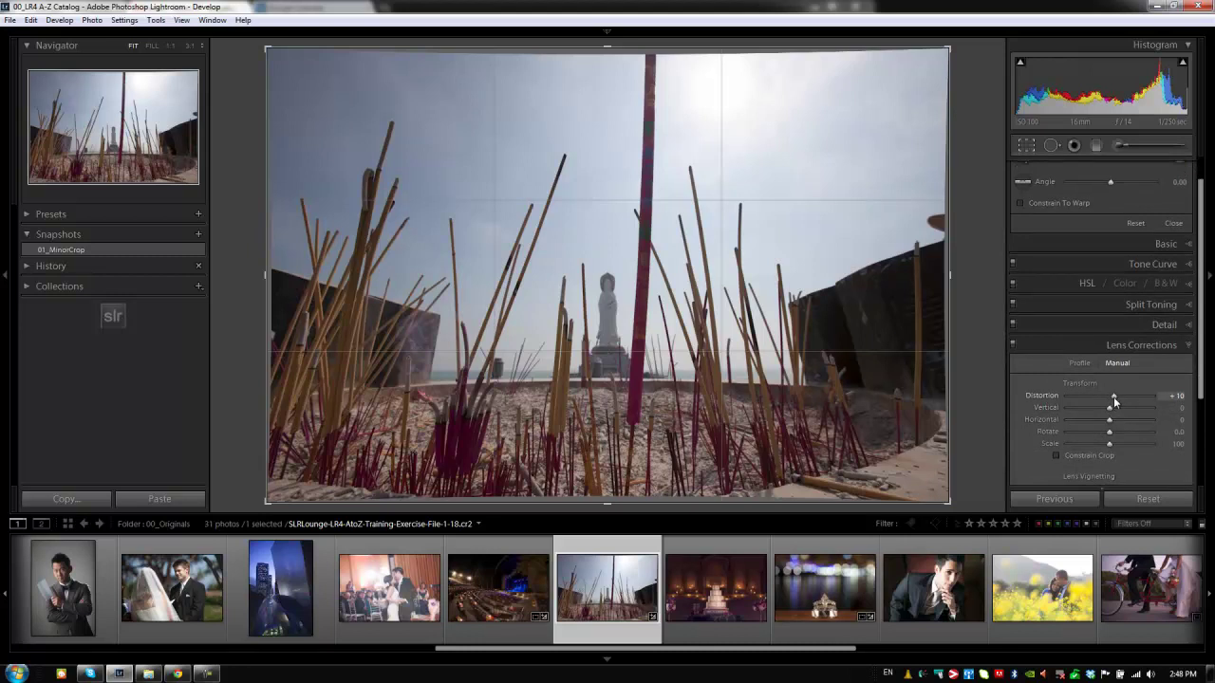
pyautogui.moveTo(1116, 400); pyautogui.dragTo(1113, 400)
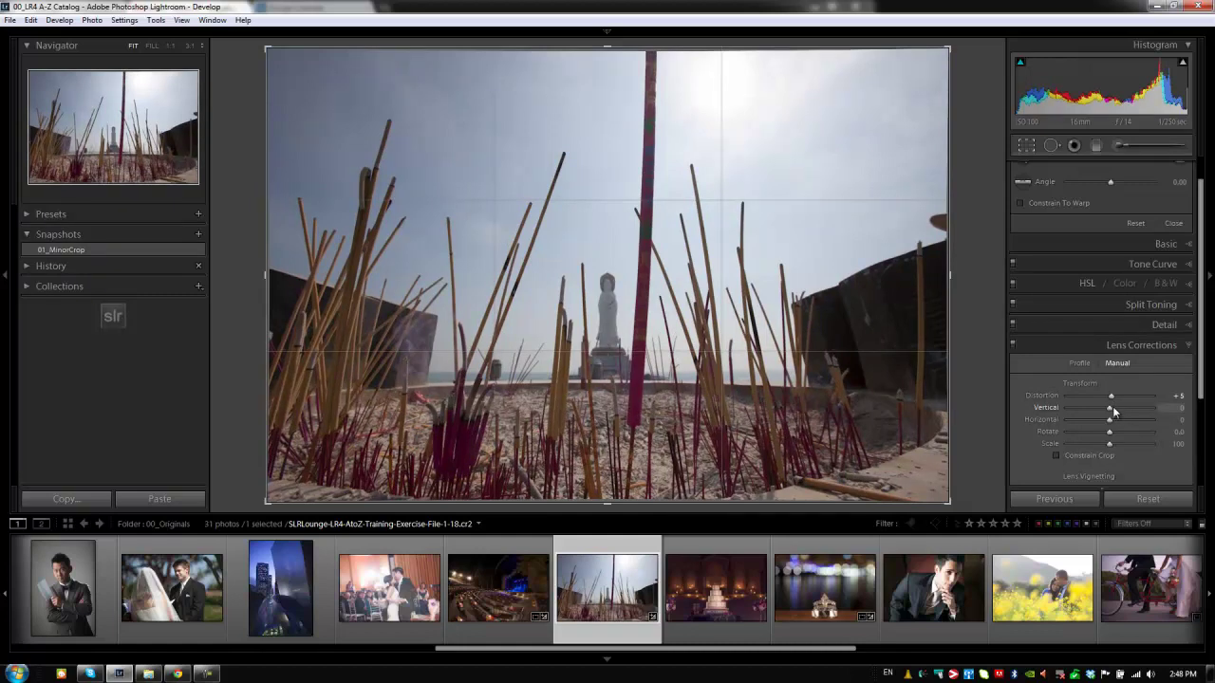
pyautogui.moveTo(1113, 406); pyautogui.dragTo(1110, 410)
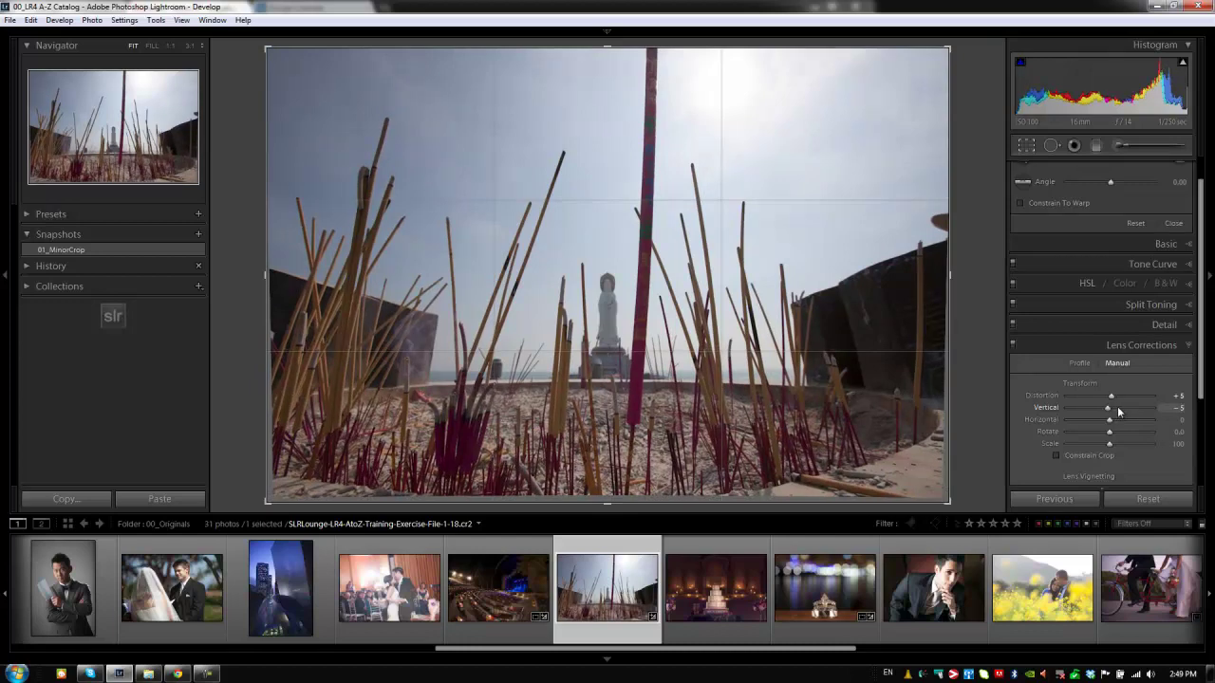
# Turn on Constrain Crop for the incense photo, close the crop view and save its state as a snapshot named 02_DistortionCorrected.
pyautogui.click(1069, 454)
pyautogui.press('r')
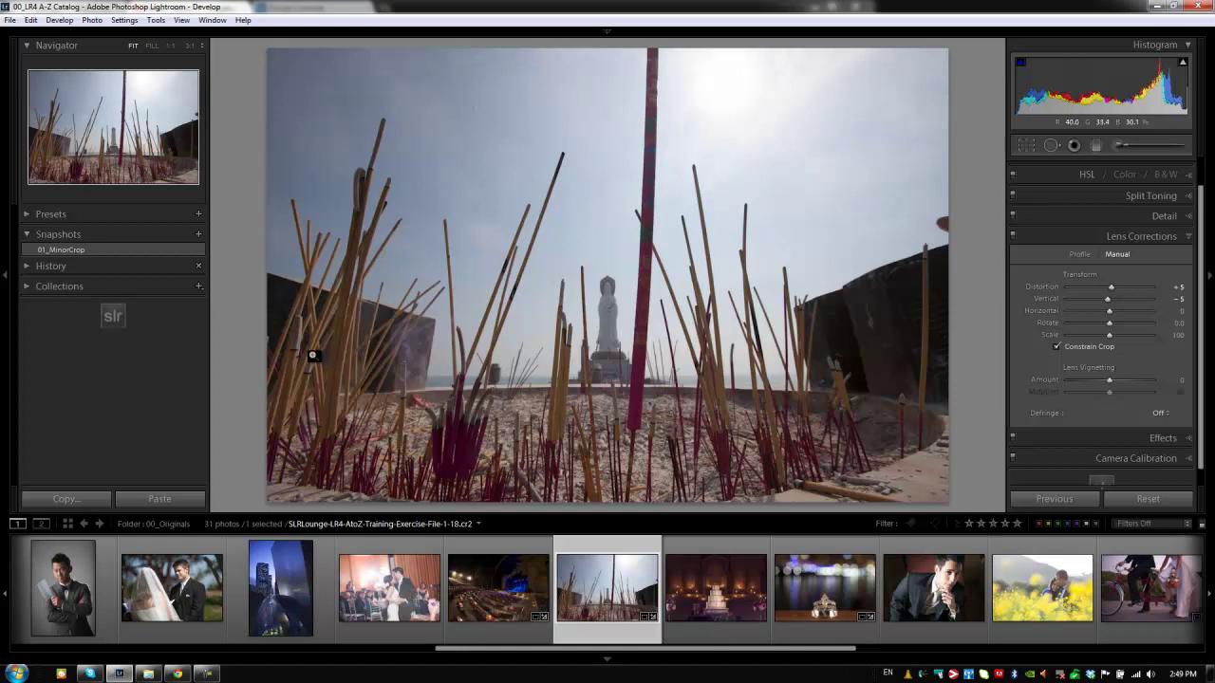
pyautogui.click(198, 234)
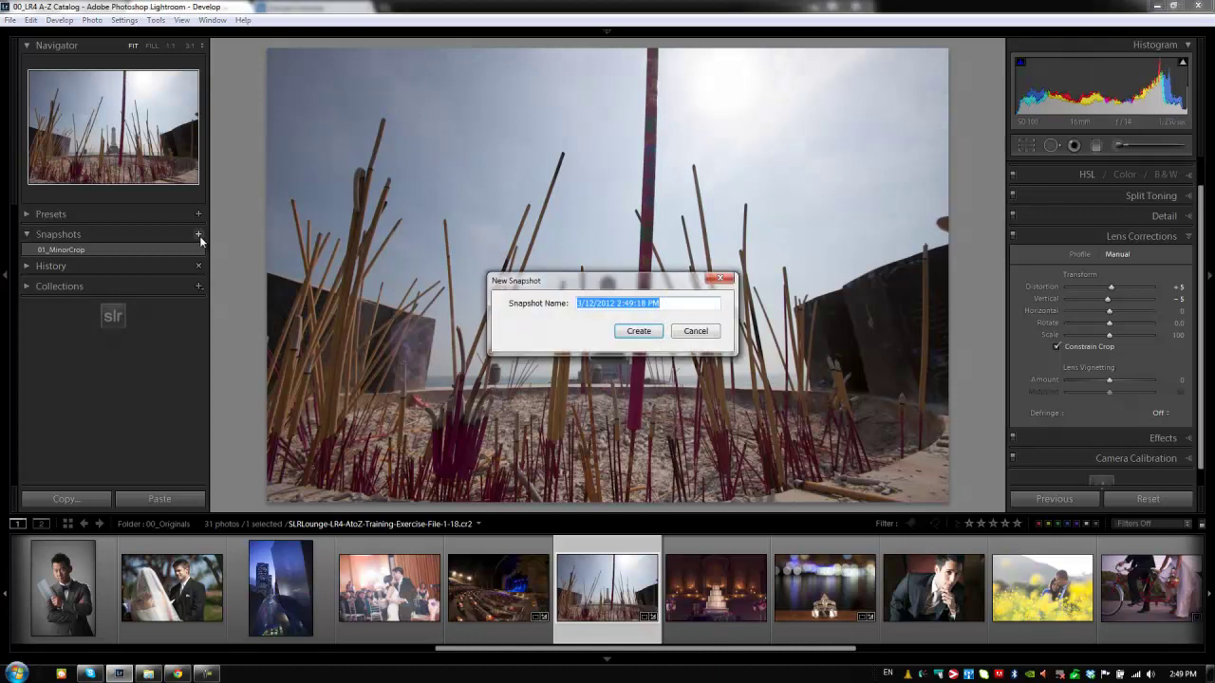
pyautogui.write('02_')
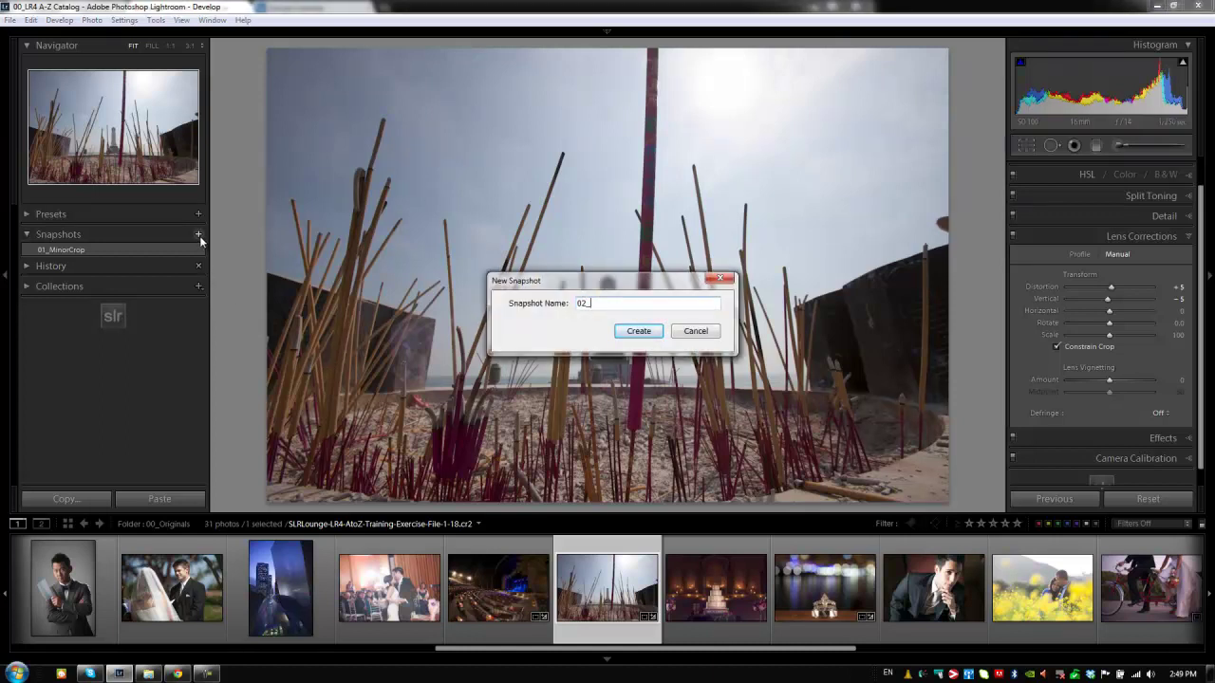
pyautogui.write('DistortionCorrected')
pyautogui.press('Return')
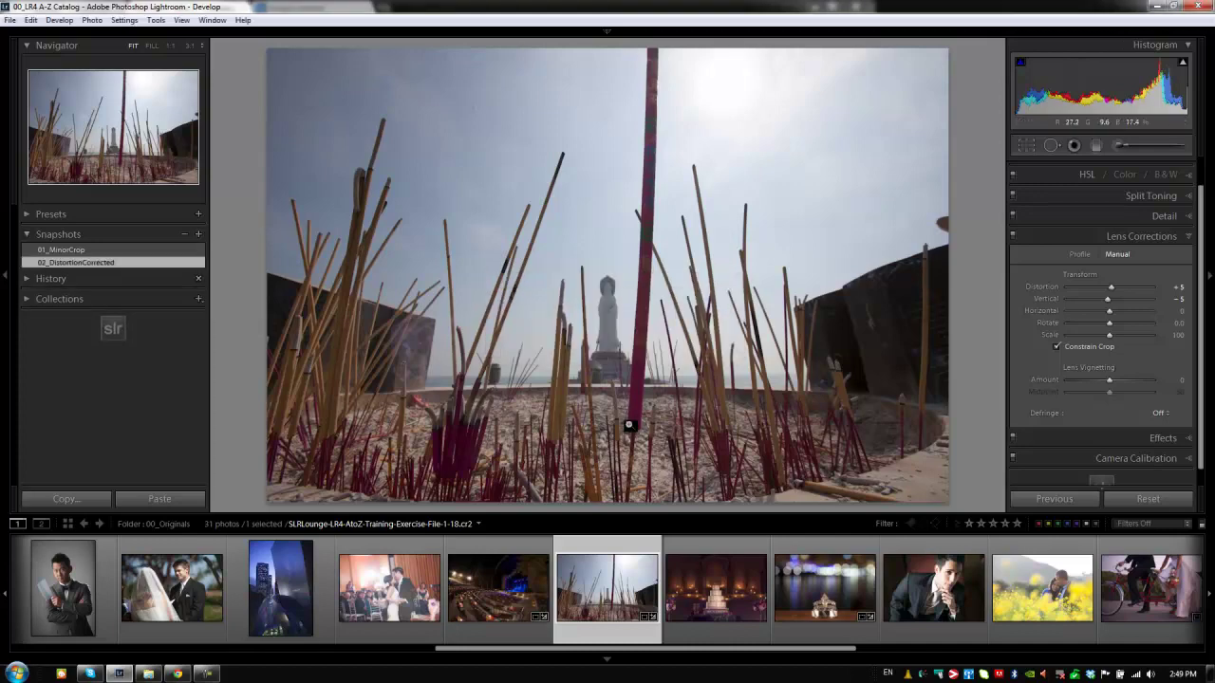
# Browse the library grid for another photo with lens distortion, inspect the bride and bridesmaids photo enlarged, and return to the grid.
pyautogui.press('g')
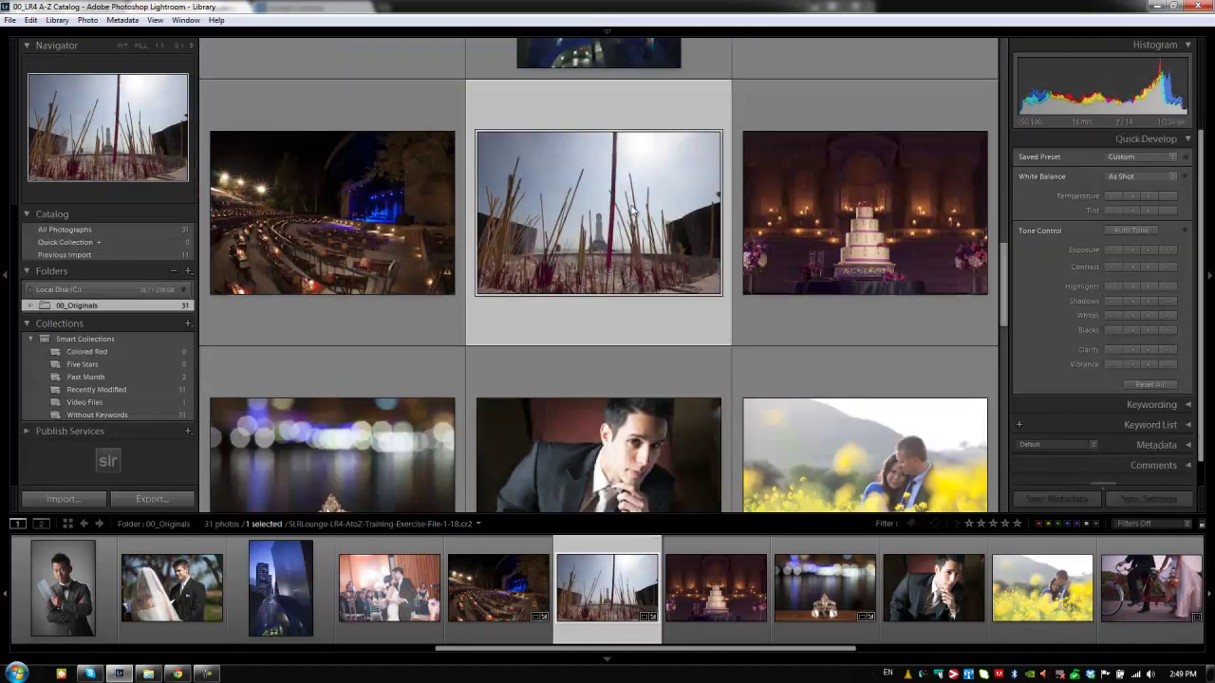
pyautogui.scroll(-3, 654, 232)
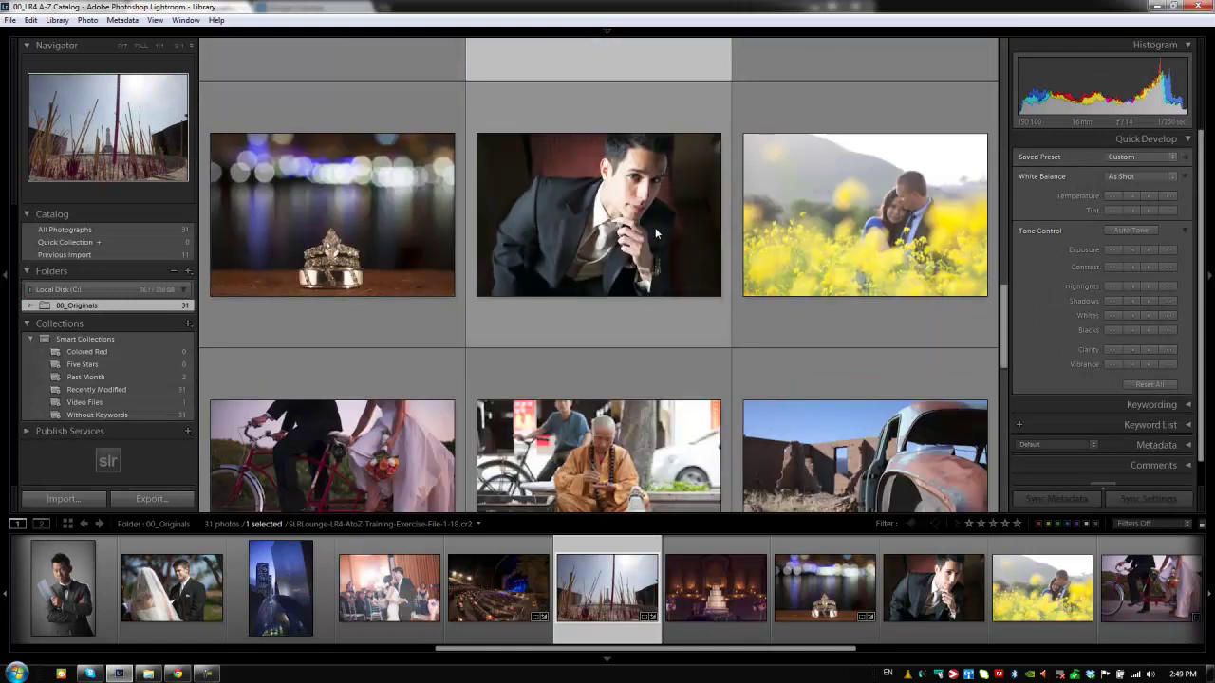
pyautogui.scroll(-2, 655, 227)
pyautogui.scroll(-3, 654, 227)
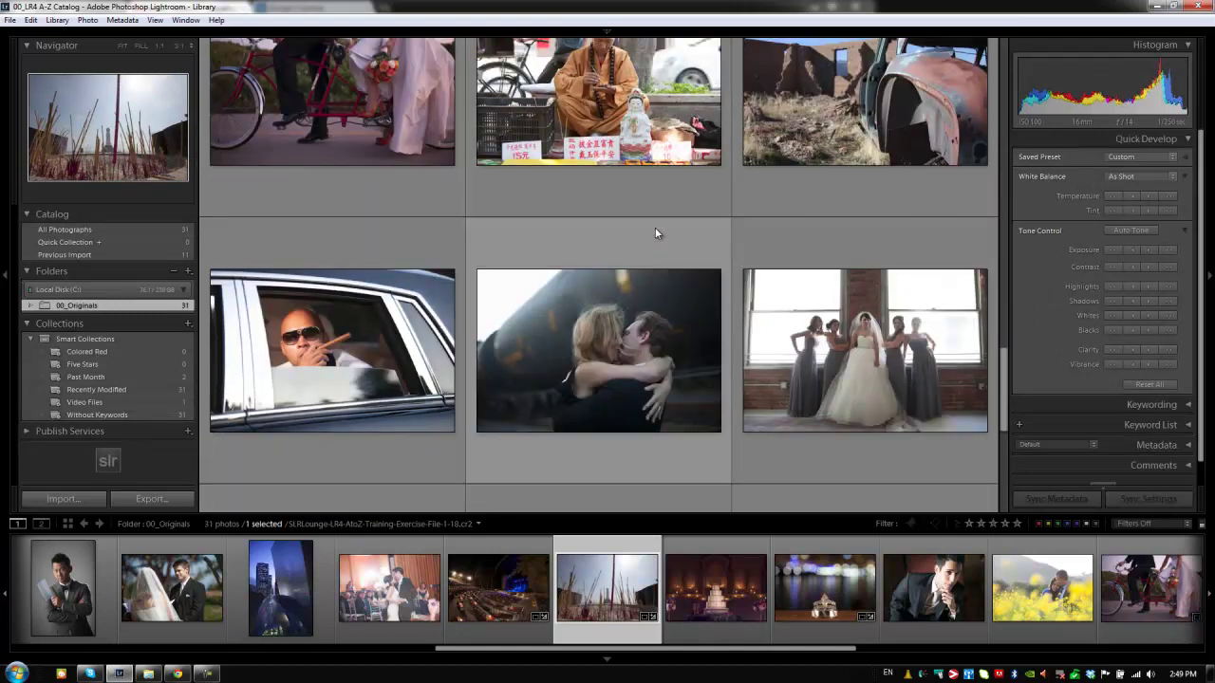
pyautogui.scroll(-2, 655, 227)
pyautogui.scroll(-1, 625, 229)
pyautogui.scroll(1, 628, 231)
pyautogui.doubleClick(870, 223)
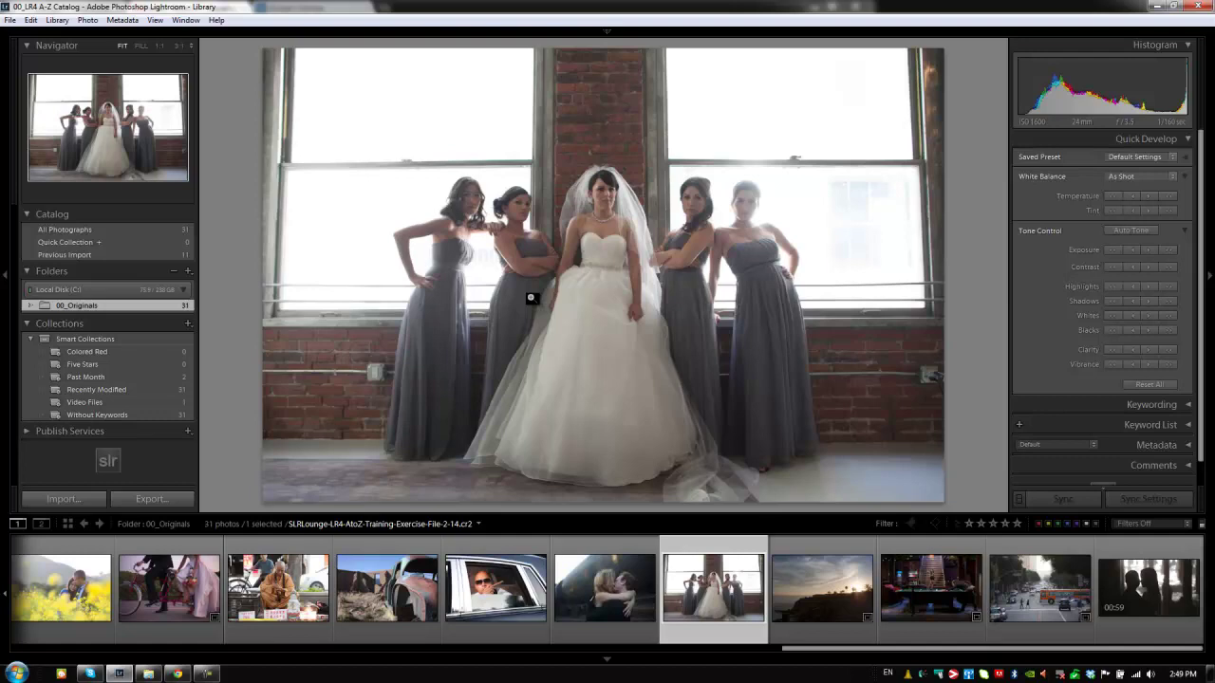
pyautogui.press('g')
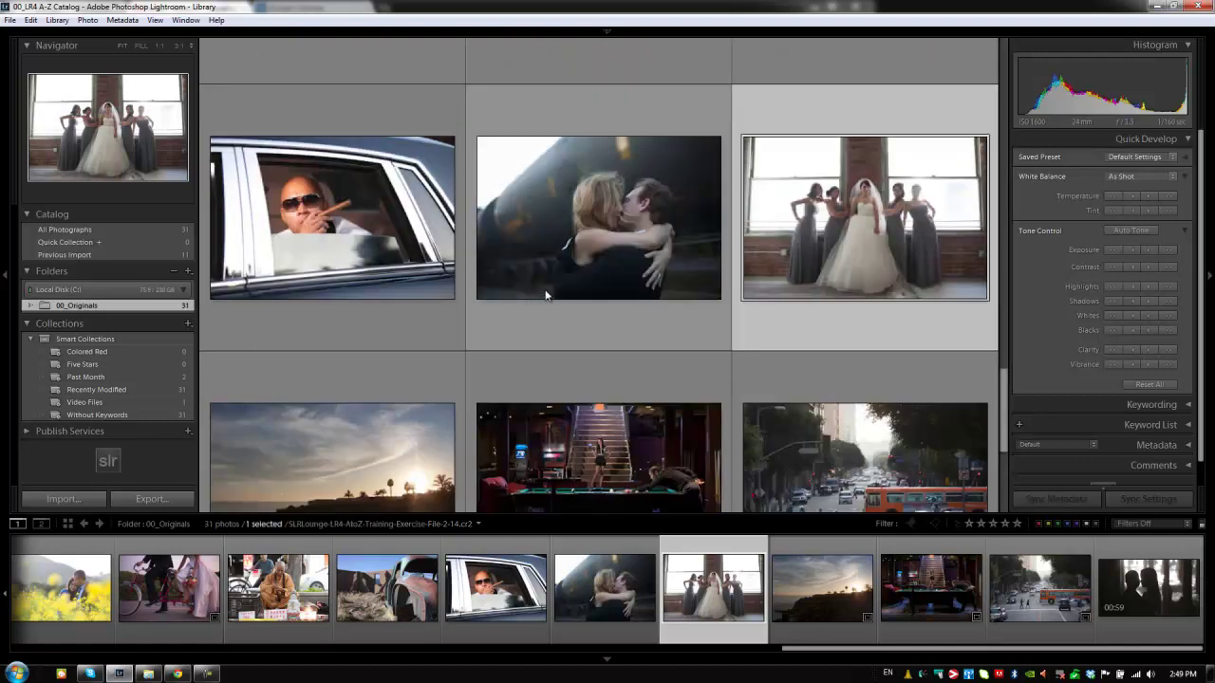
# Inspect the coastal sunset photo with palm trees enlarged, then return to the grid and browse the other exercise photos.
pyautogui.scroll(-3, 542, 298)
pyautogui.doubleClick(374, 207)
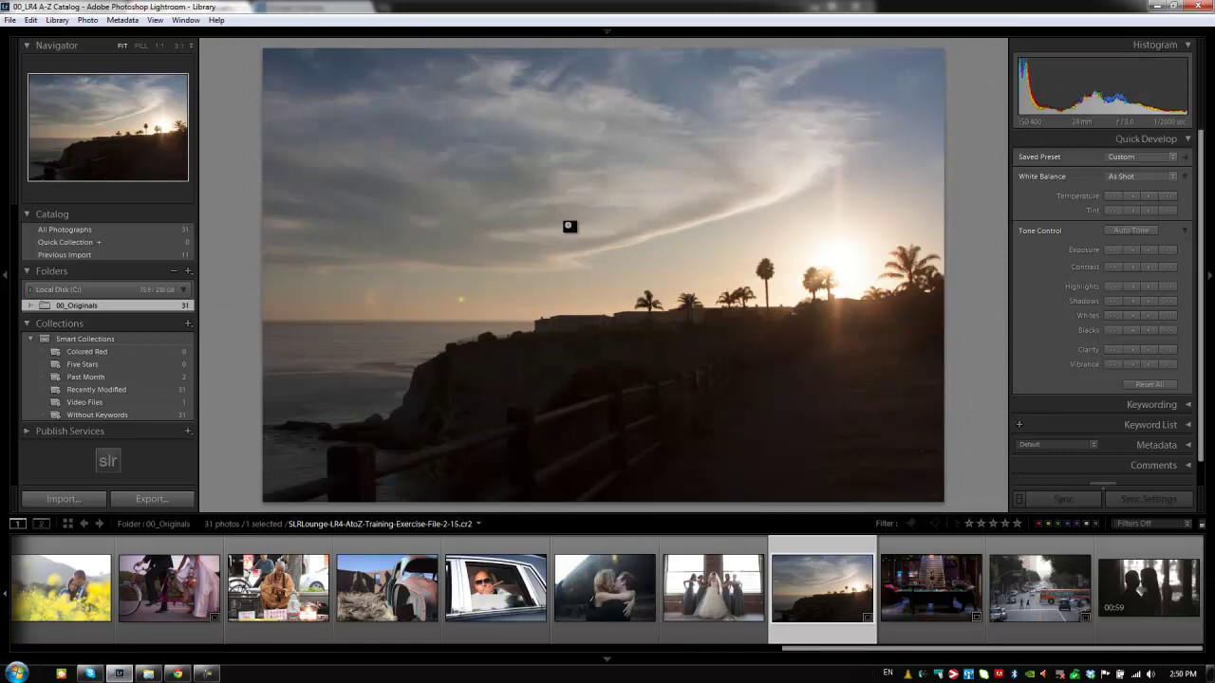
pyautogui.press('g')
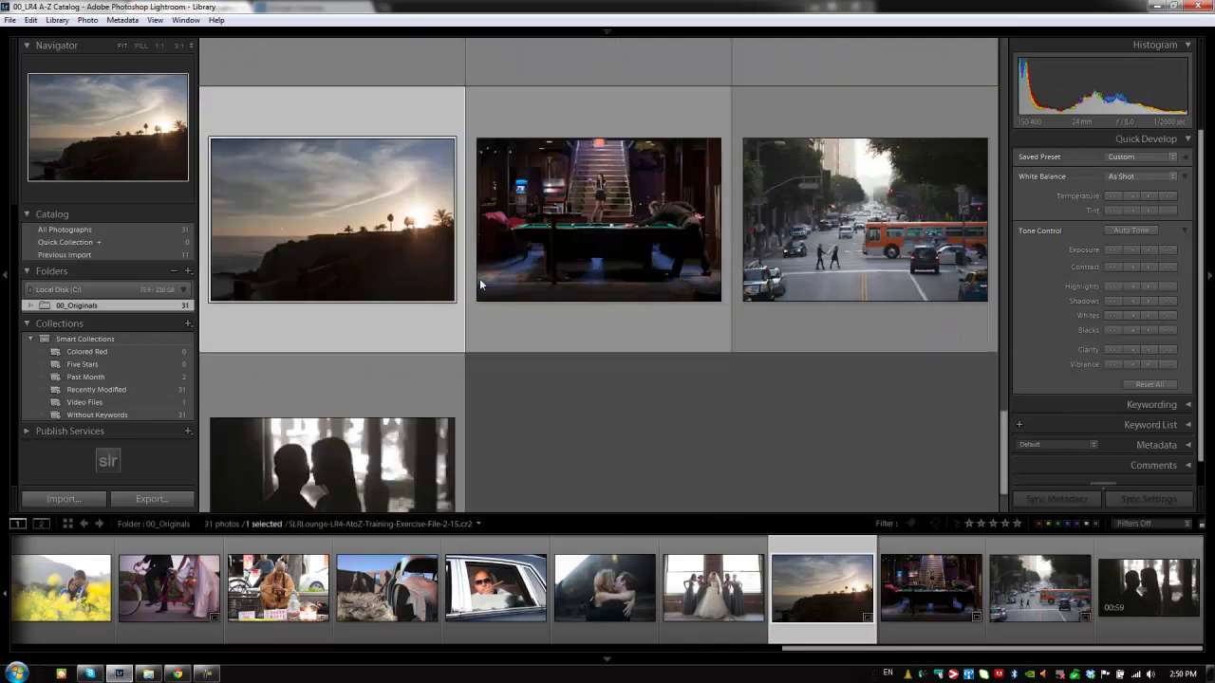
pyautogui.scroll(-15, 495, 283)
pyautogui.scroll(1, 545, 306)
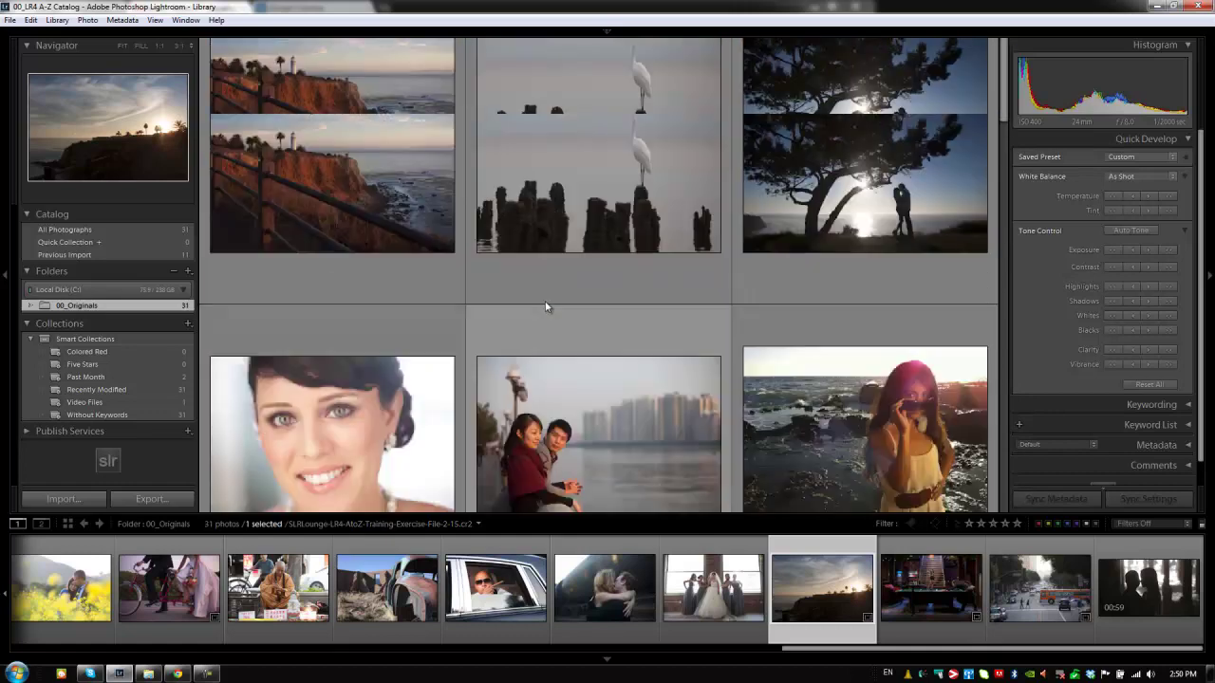